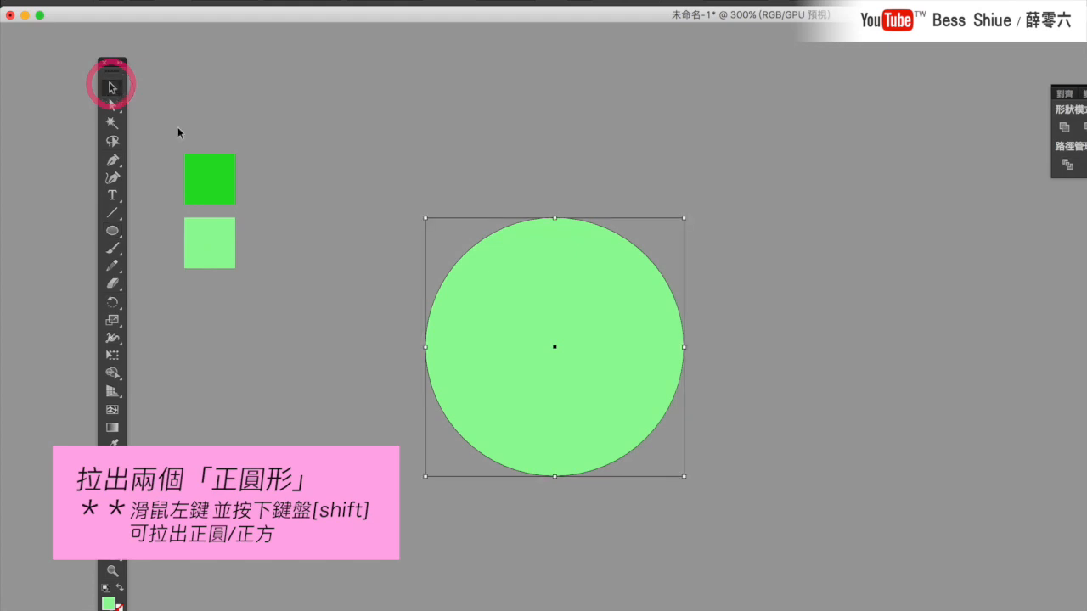
- Duplicate the light green circle to the right and recolor the copy with the dark green swatch
left_click_drag(498, 316, 664, 325)
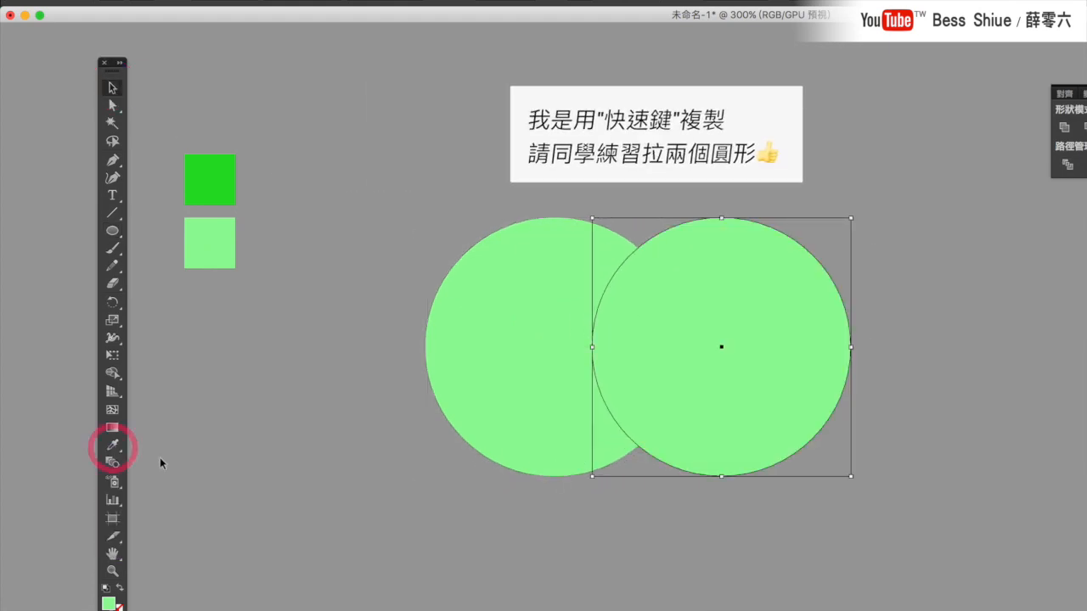
left_click(112, 446)
left_click(208, 176)
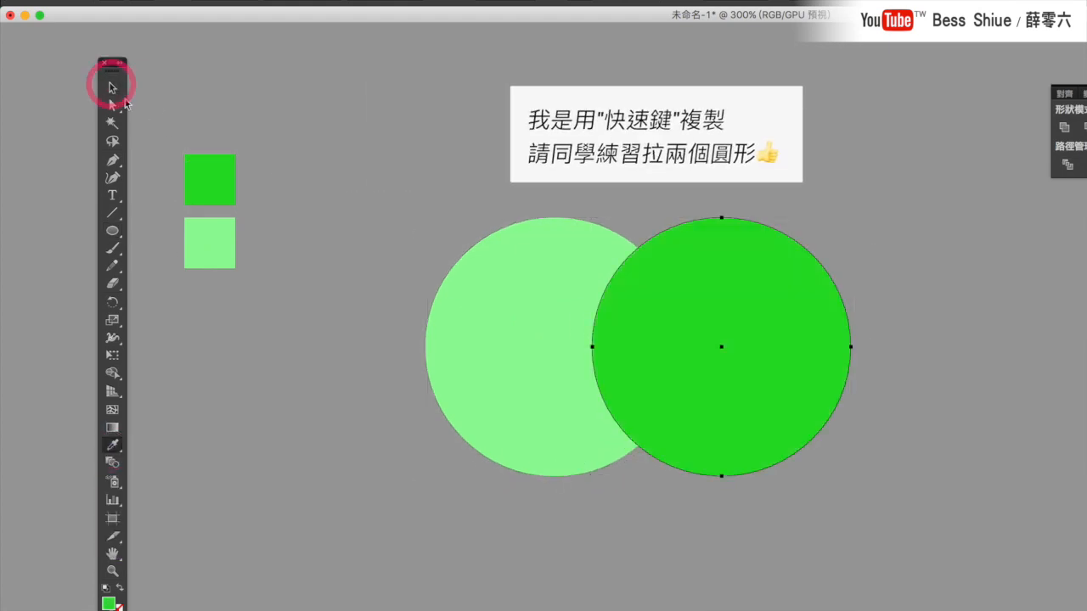
- Select both circles and align their centers horizontally and vertically
left_click(113, 87)
left_click_drag(498, 223, 789, 478)
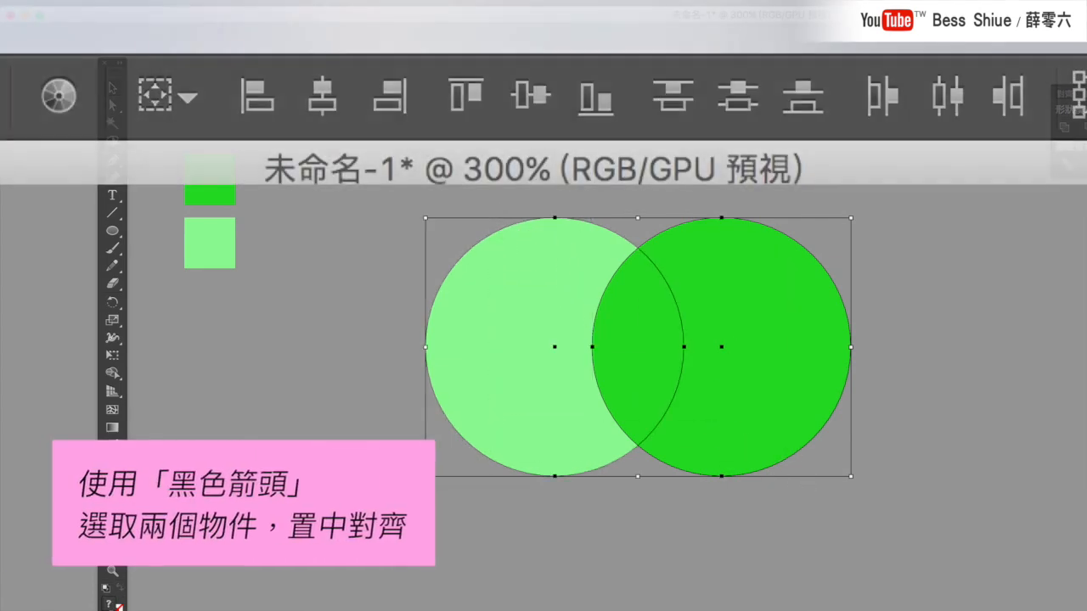
left_click(323, 97)
left_click(529, 97)
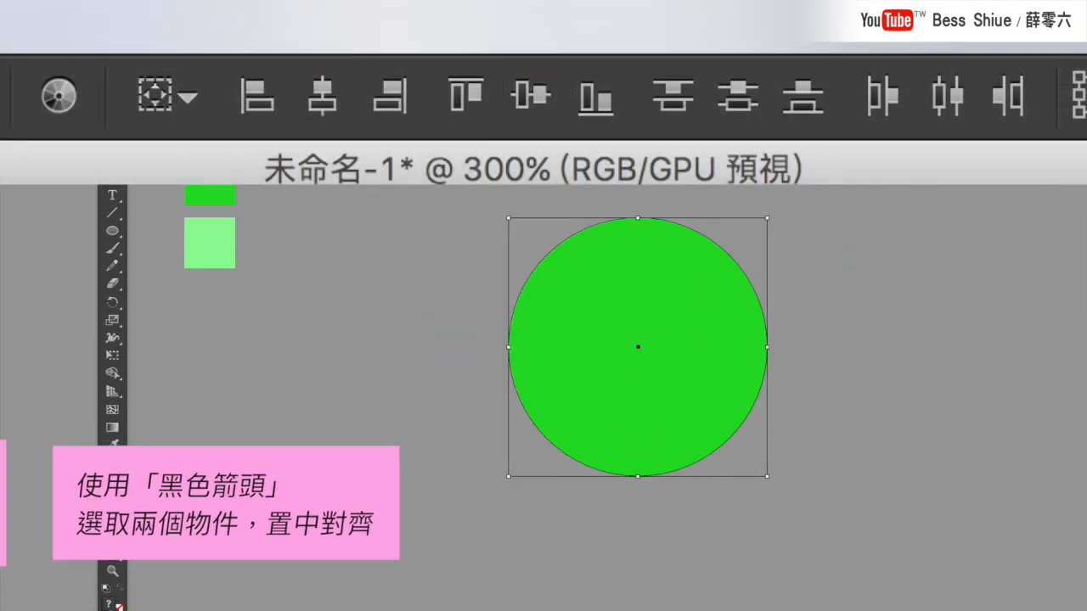
- Shrink the dark green front circle proportionally about its center so it sits inside the light green one
left_click(775, 161)
left_click(712, 265)
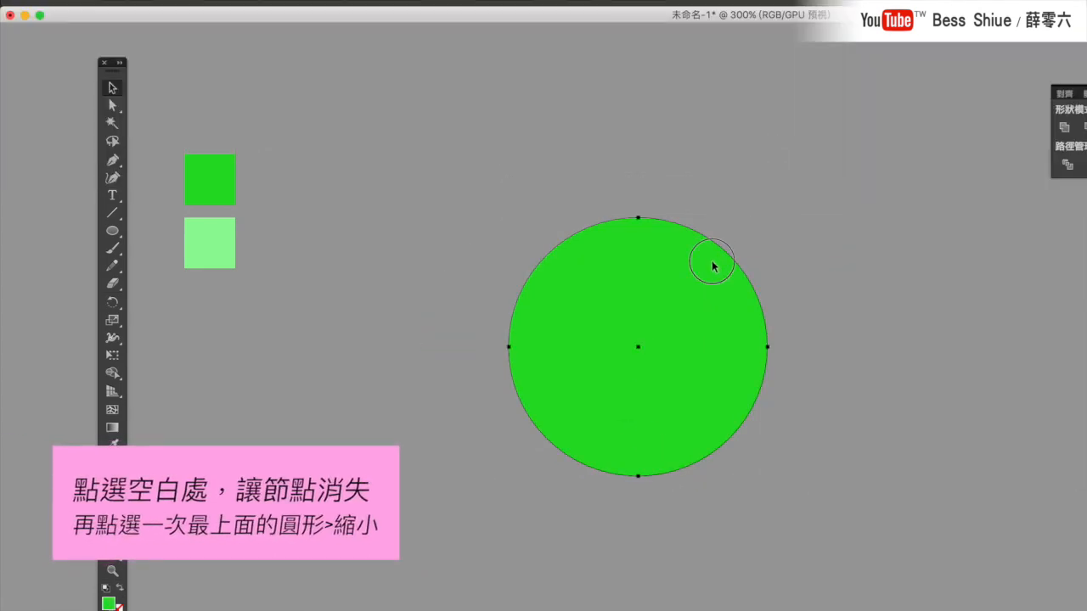
left_click_drag(767, 218, 723, 243)
left_click(794, 232)
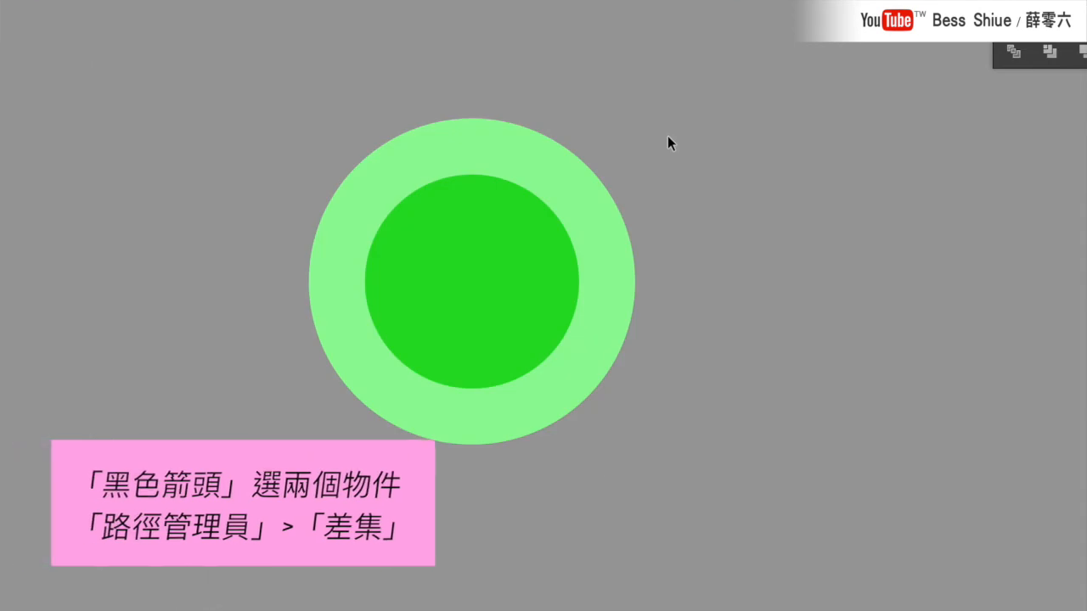
- Turn the two concentric circles into a ring by excluding their overlapping area
left_click_drag(794, 236, 706, 316)
left_click(960, 318)
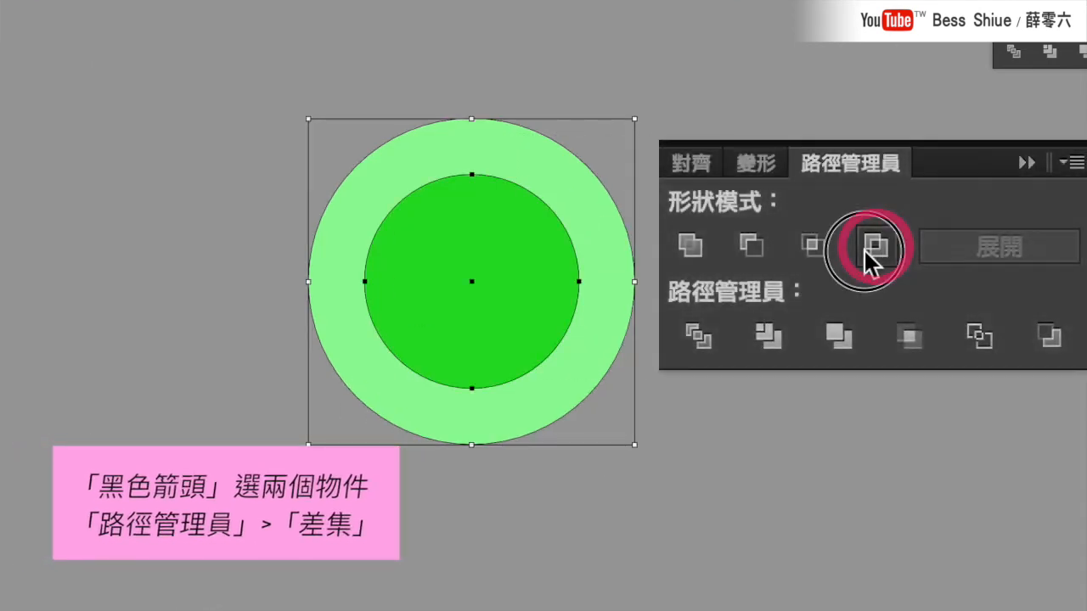
- Draw a vertical straight line through the ring's center, extending past its upper and lower edges
left_click(270, 294)
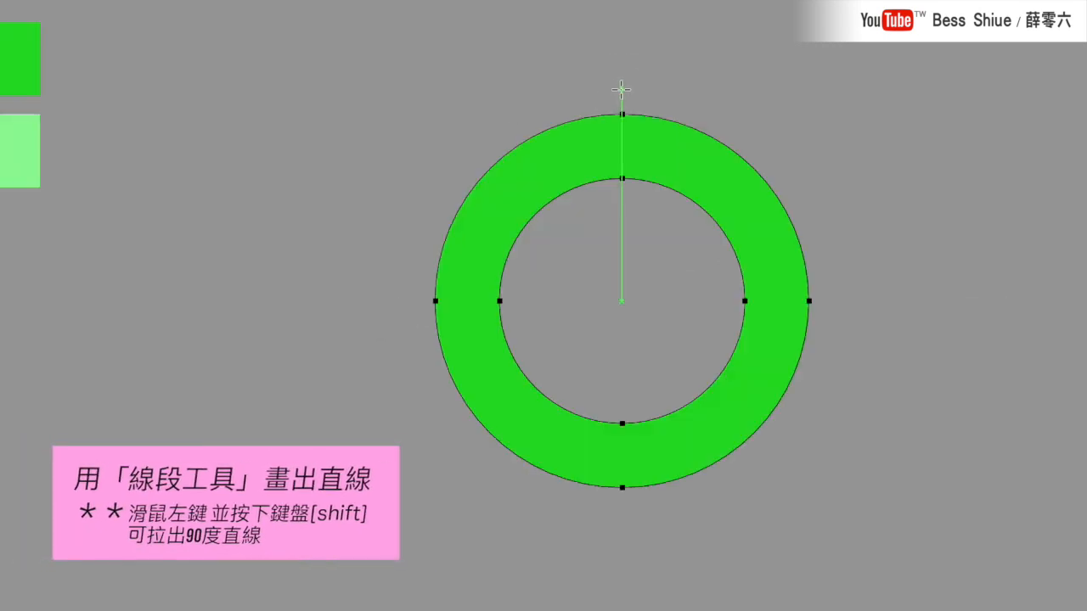
left_click_drag(621, 89, 622, 90)
left_click_drag(621, 301, 620, 509)
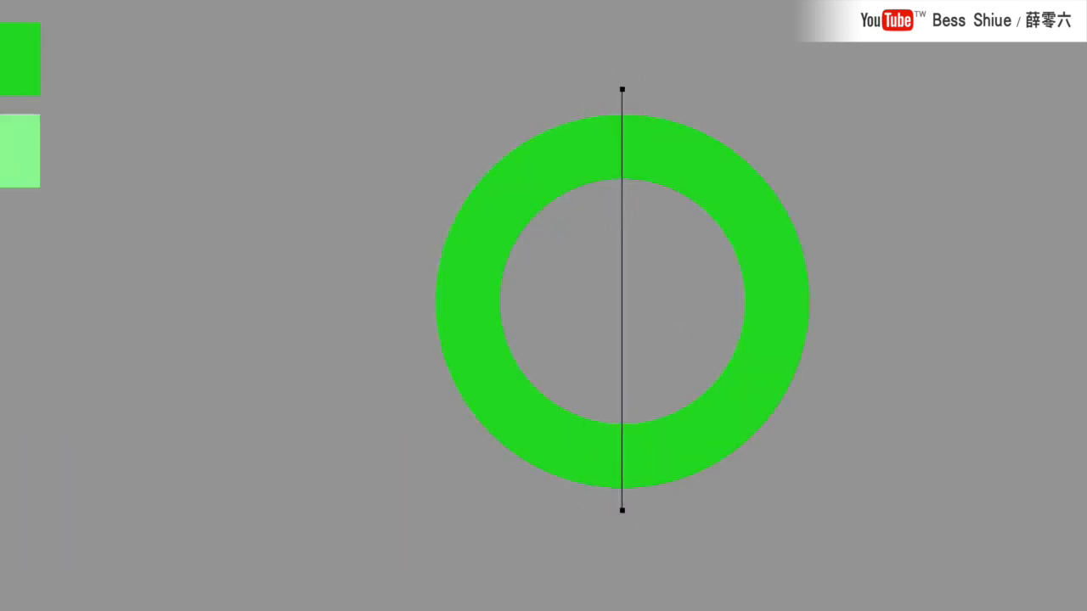
- Divide the ring along the vertical line with the Pathfinder Divide operation
left_click(89, 76)
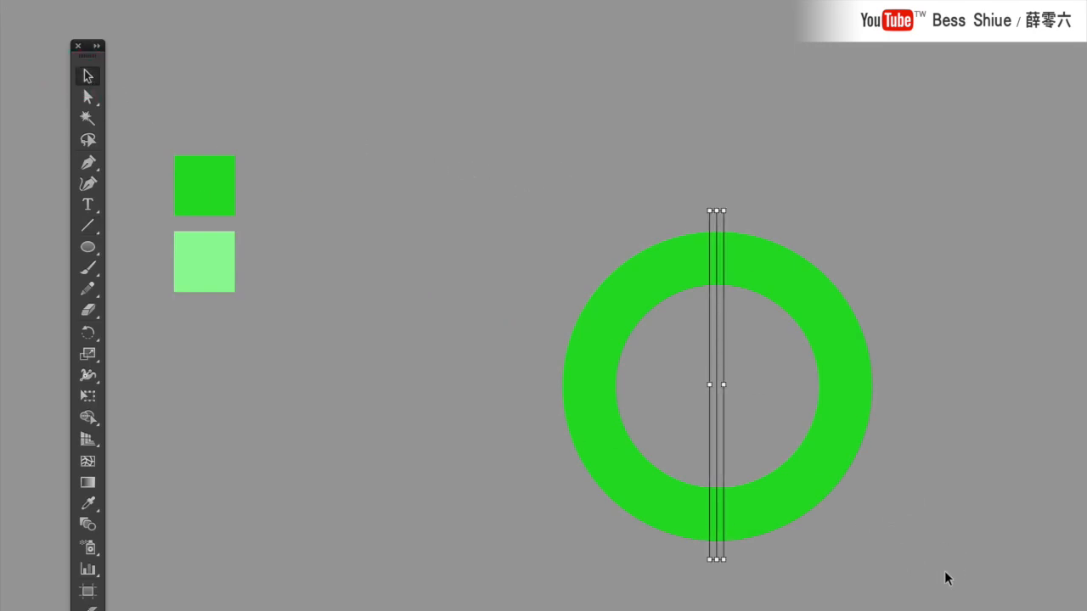
left_click_drag(947, 574, 544, 191)
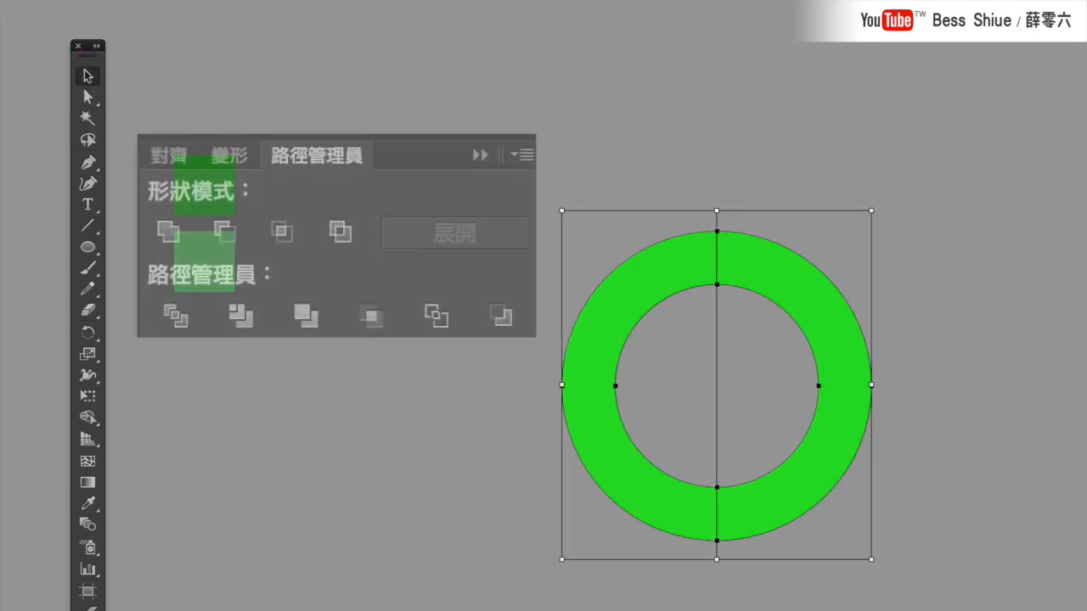
left_click(165, 324)
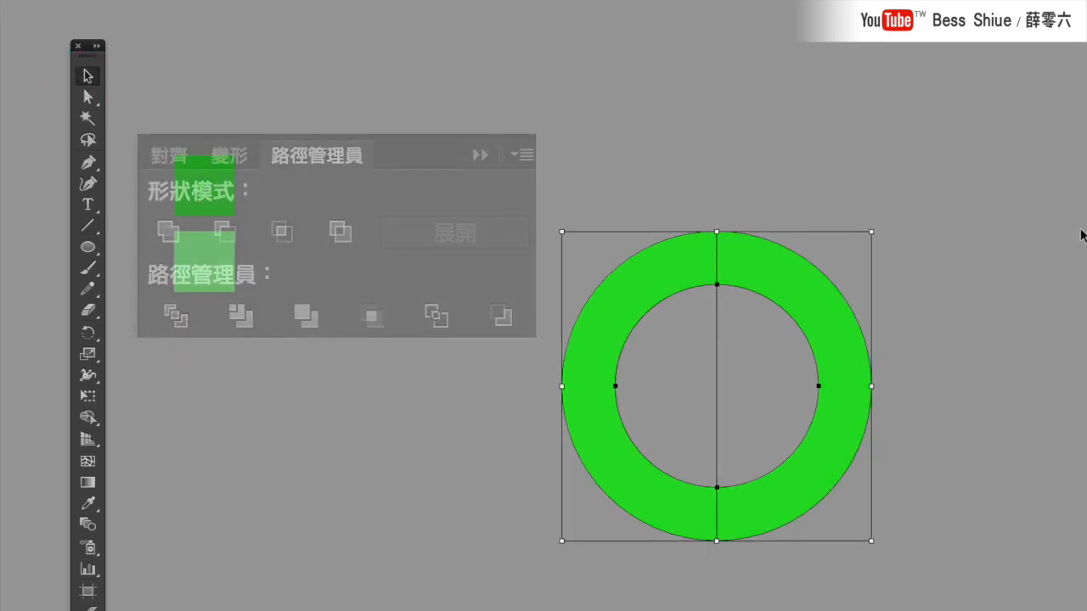
- Ungroup the divided ring and delete its right half and the leftover piece inside, keeping the C-shaped left half
right_click(805, 310)
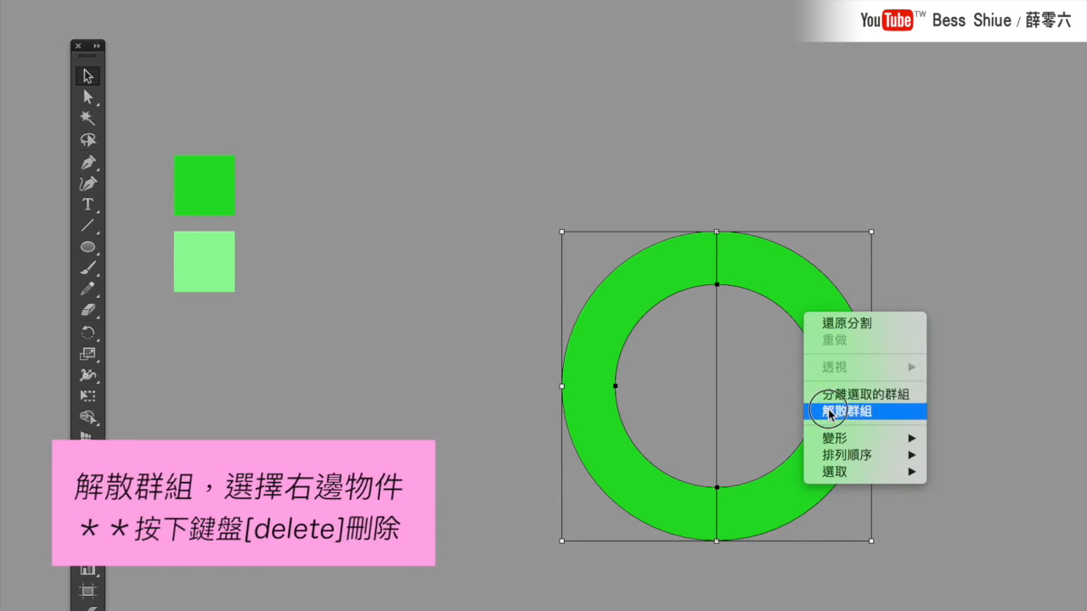
left_click(829, 412)
left_click(879, 368)
left_click(845, 335)
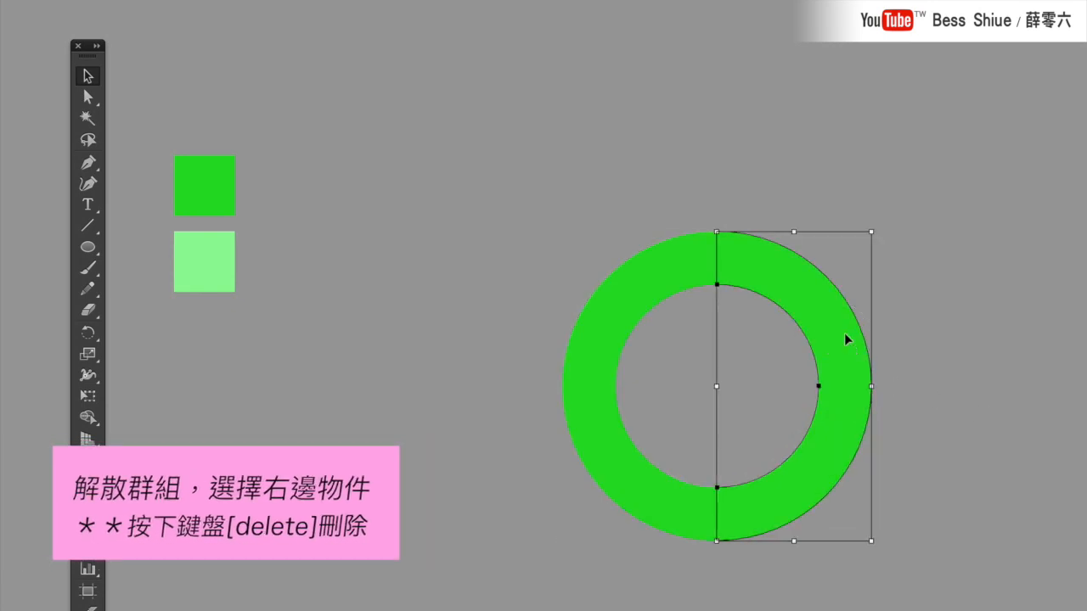
key("Delete")
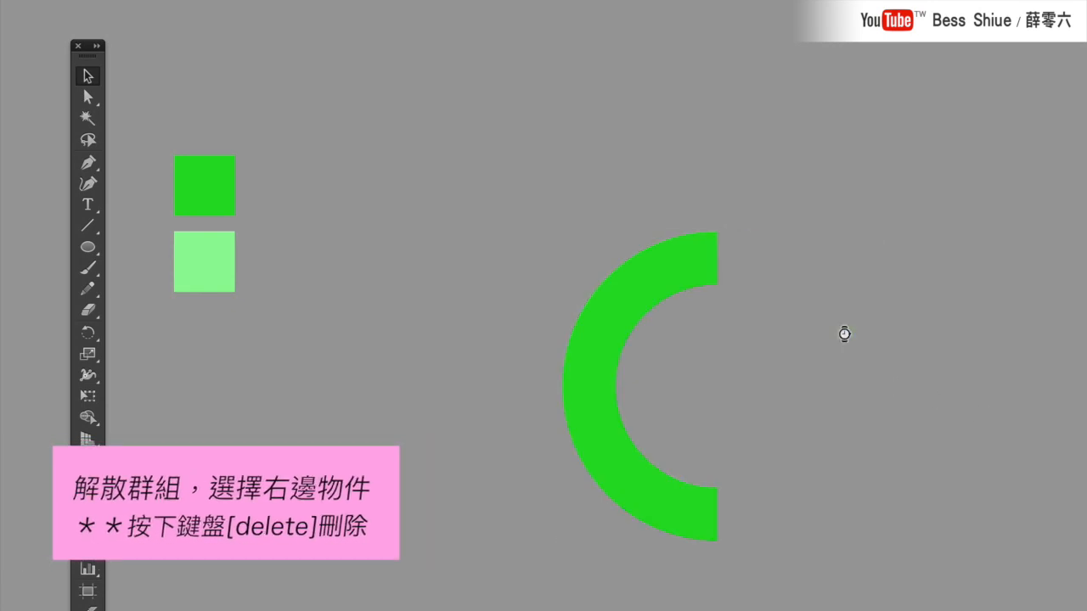
left_click(704, 403)
key("Delete")
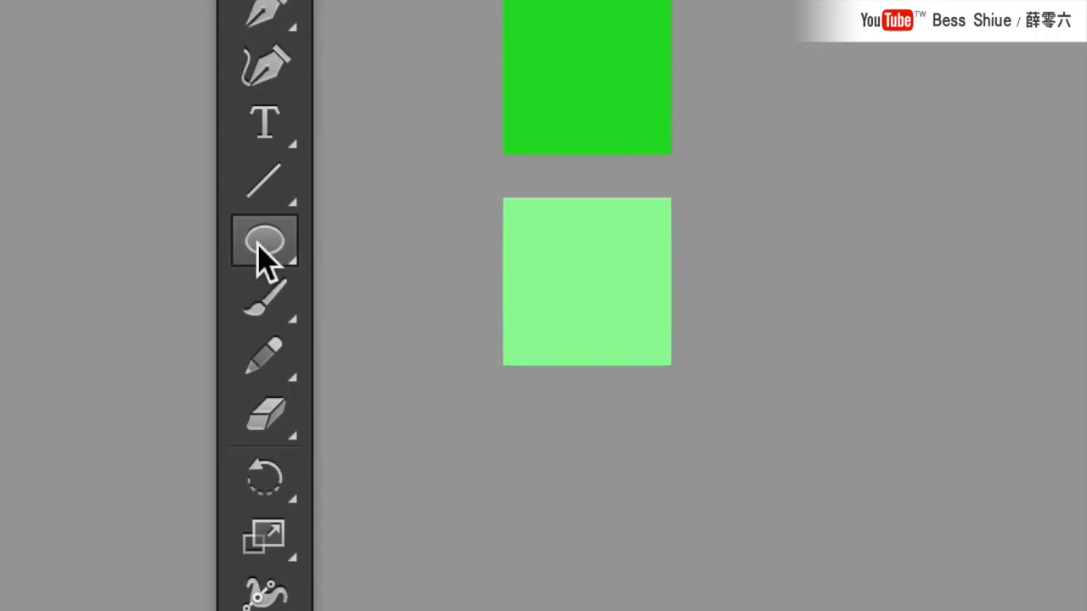
- Draw a vertical bar matching the half ring's height and band thickness, color it light green and move it to the left
left_click_drag(263, 255, 383, 249)
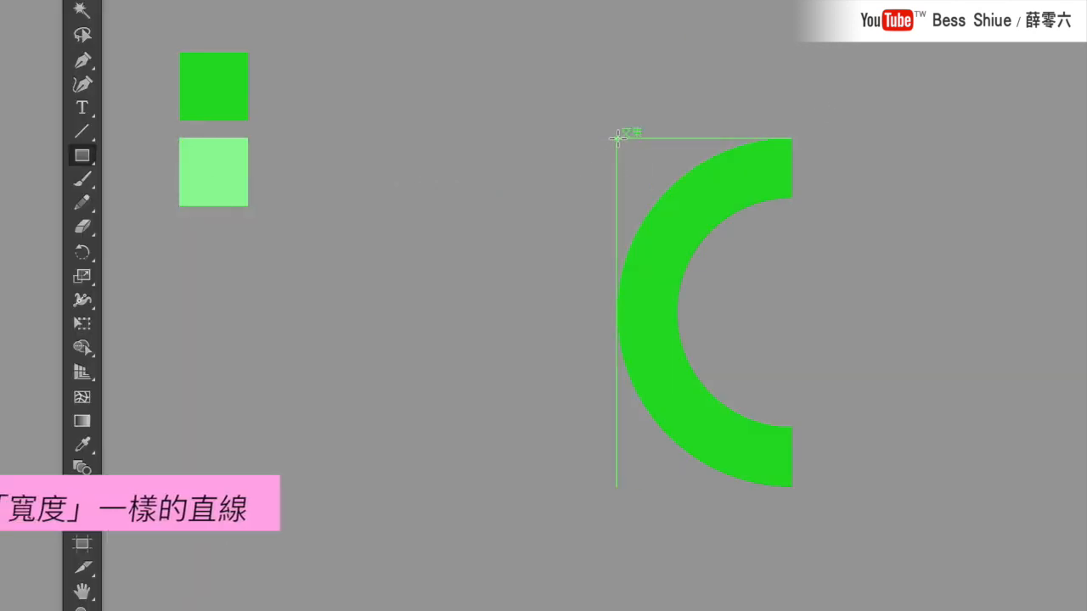
mouse_move(617, 138)
left_mouse_down()
mouse_move(677, 519)
mouse_move(677, 486)
left_mouse_up()
left_click(82, 443)
left_click(213, 170)
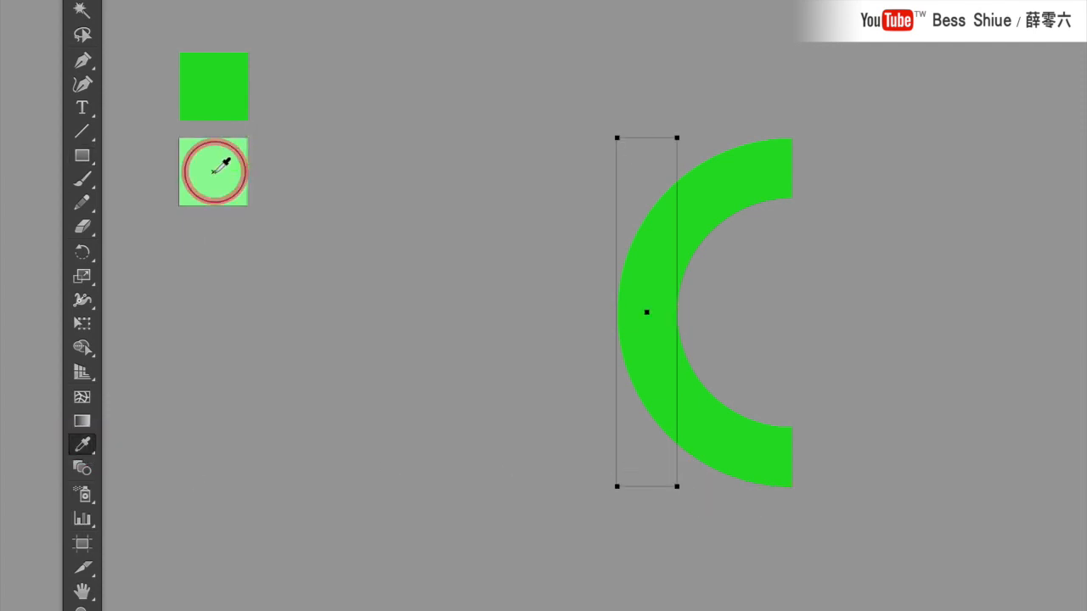
left_click_drag(649, 268, 360, 265)
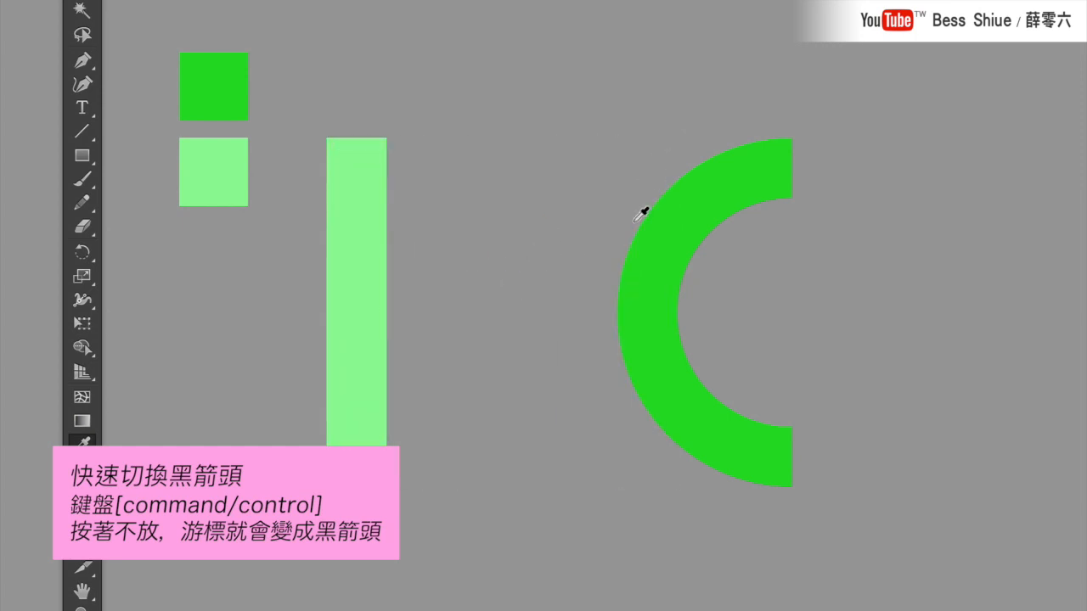
- Draw a horizontal light green bar matching the half ring's width and band thickness, and place it beside the vertical bar
left_click(83, 158)
left_click_drag(790, 138, 616, 198)
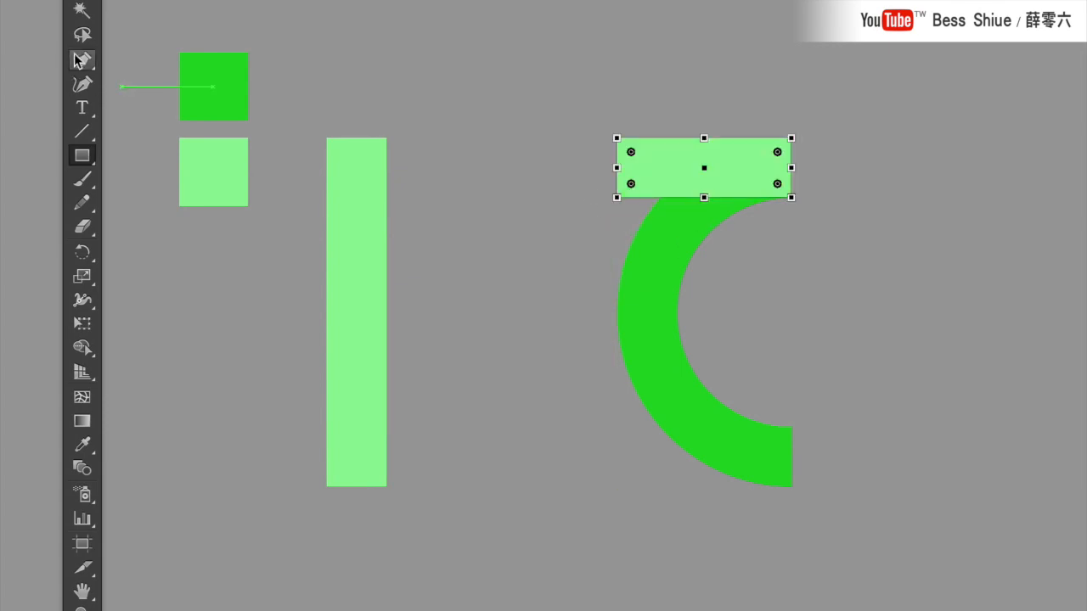
left_click(143, 71)
left_click_drag(687, 274, 502, 267)
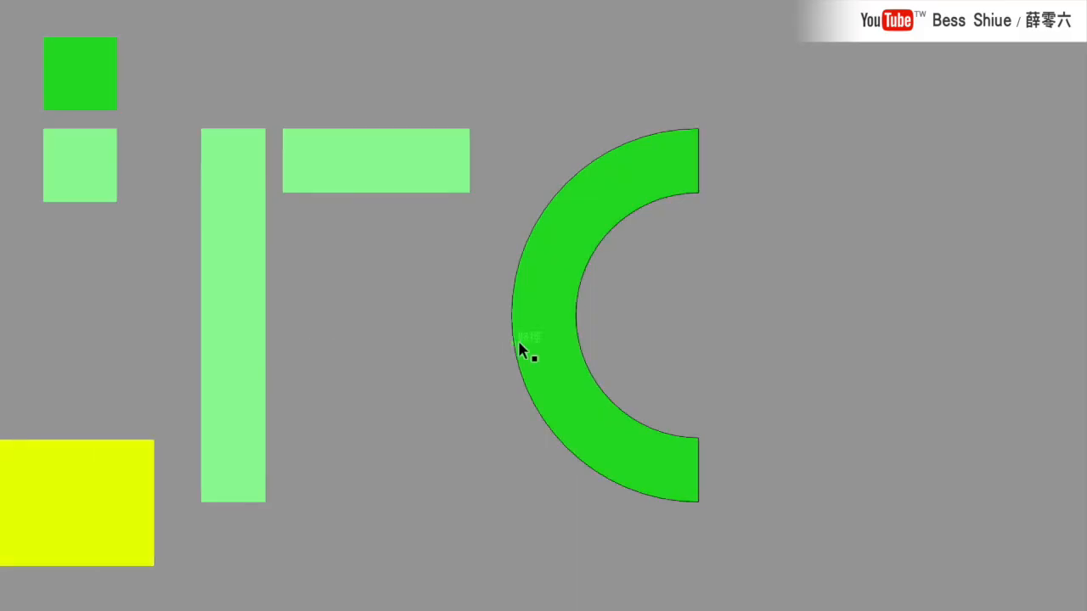
- Copy the vertical bar onto the half ring's open right end and shorten it from the top and bottom
left_click(239, 340)
left_click_drag(238, 340, 665, 338)
left_click_drag(667, 129, 667, 335)
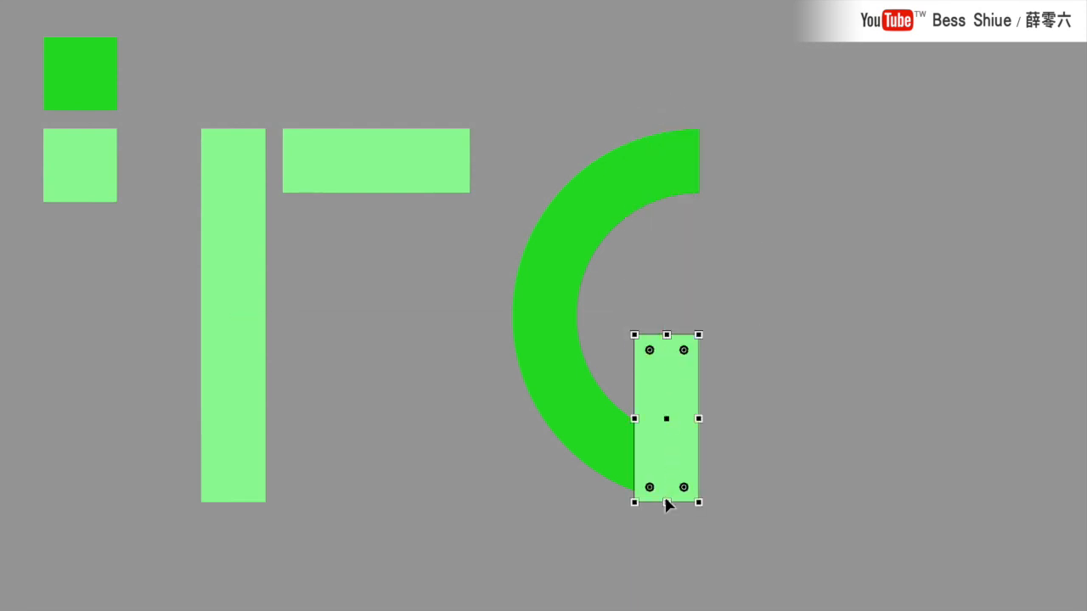
left_click_drag(668, 503, 672, 395)
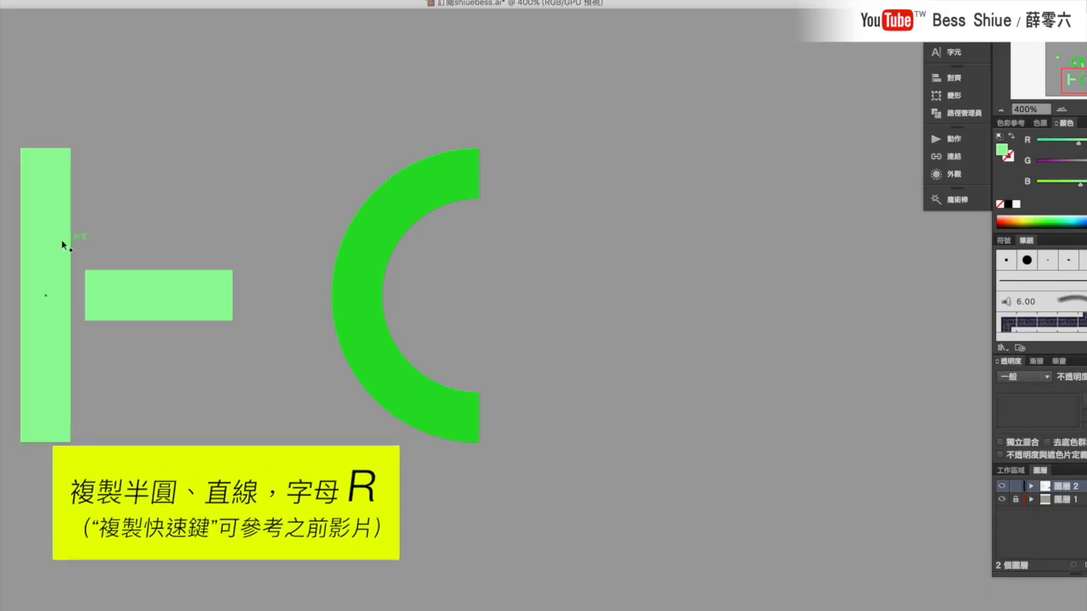
- Copy the vertical bar to the right of the half ring and place a half-ring copy against that bar's right side
left_click_drag(51, 247, 648, 248)
left_click(722, 256)
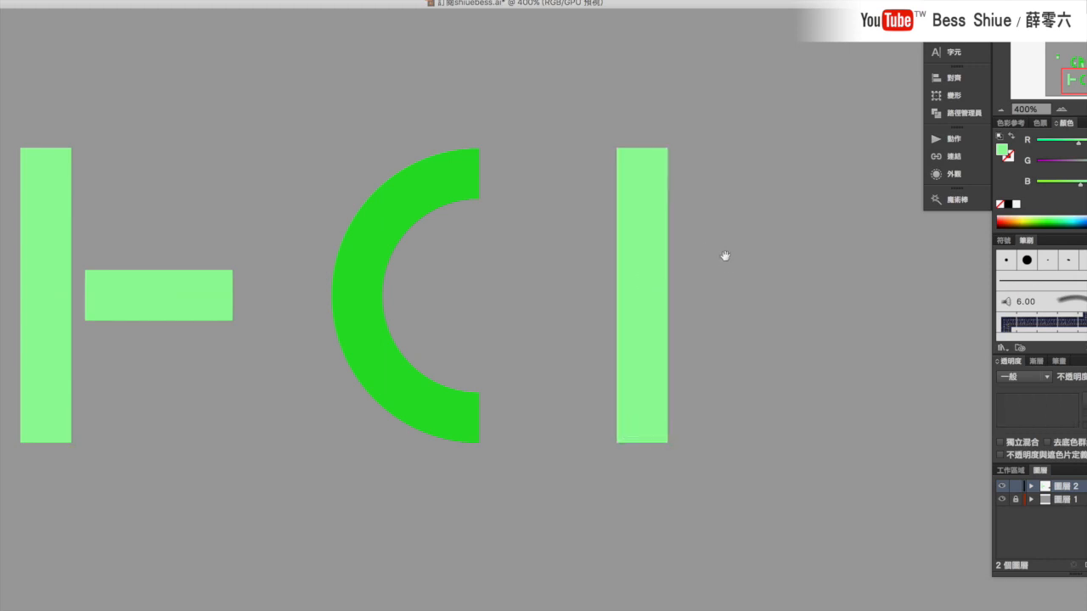
scroll(367, 221, "right", 3)
left_click_drag(323, 210, 656, 225)
- Reflect the copied half ring across the vertical axis and move it left to align with the bar's left edge
right_click(656, 225)
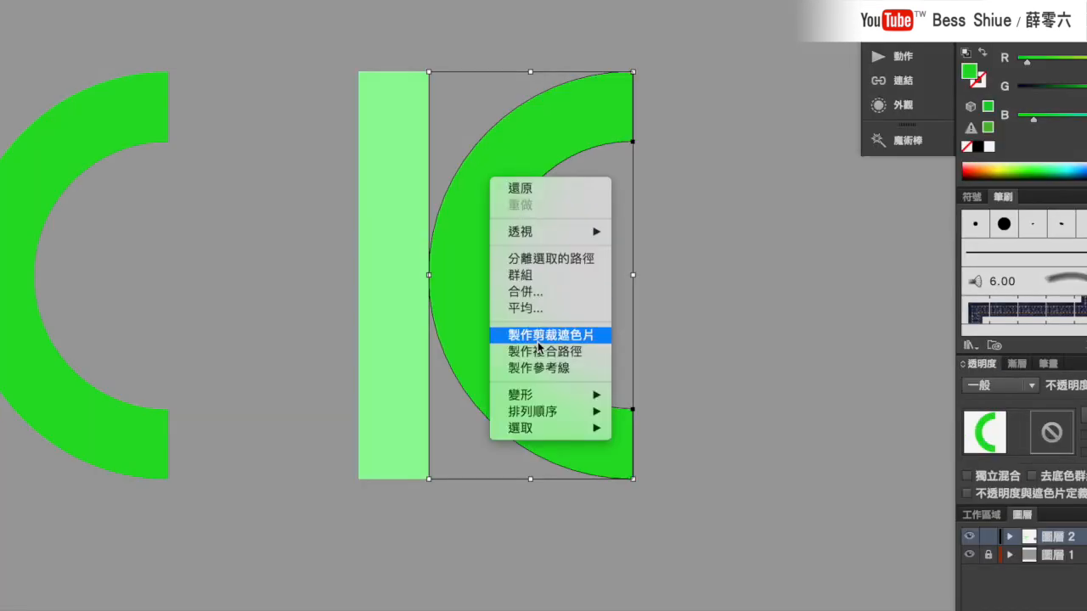
mouse_move(556, 393)
left_click(635, 451)
left_click(656, 531)
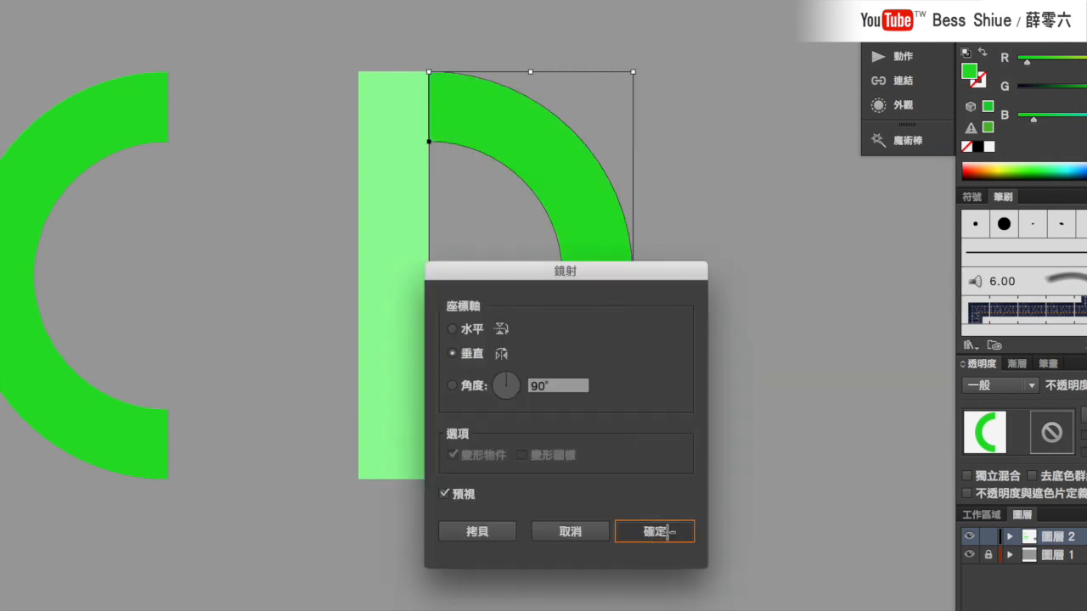
left_click_drag(594, 274, 594, 274)
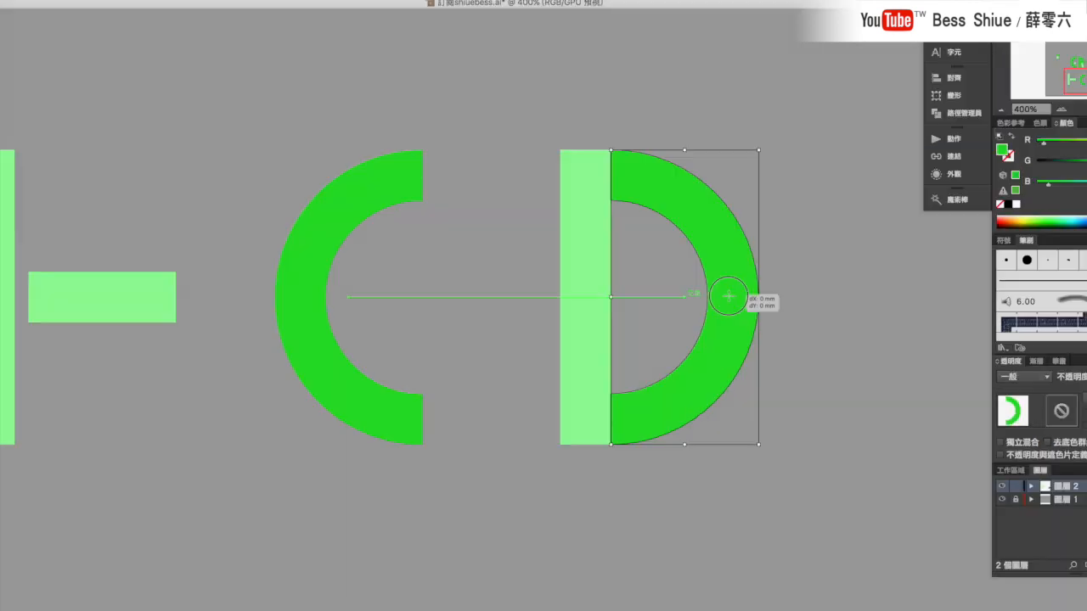
left_click_drag(729, 296, 678, 298)
- Copy the vertical bar to the flipped half ring's right edge and a horizontal bar across its middle
left_click(377, 337)
left_click_drag(599, 304, 693, 303)
left_click(779, 322)
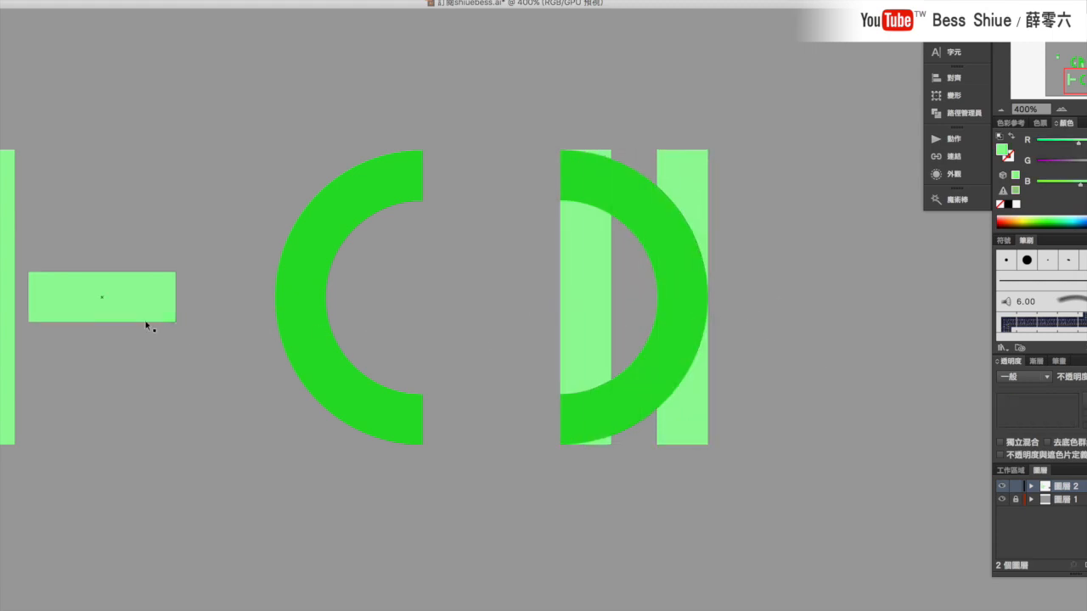
left_click_drag(106, 304, 729, 297)
left_click(769, 317)
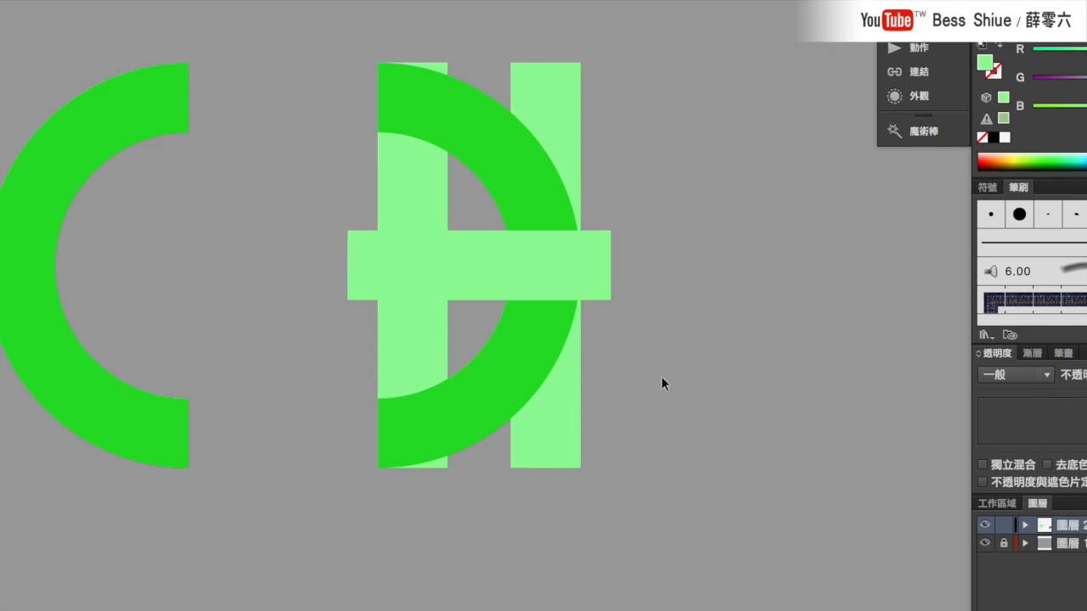
- Divide the flipped half ring, right vertical bar and horizontal bar where they overlap, and ungroup the resulting pieces
key("shift+e")
left_click_drag(645, 402, 521, 135)
left_click_drag(496, 94, 498, 99)
key("ctrl+shift+F9")
left_click(688, 36)
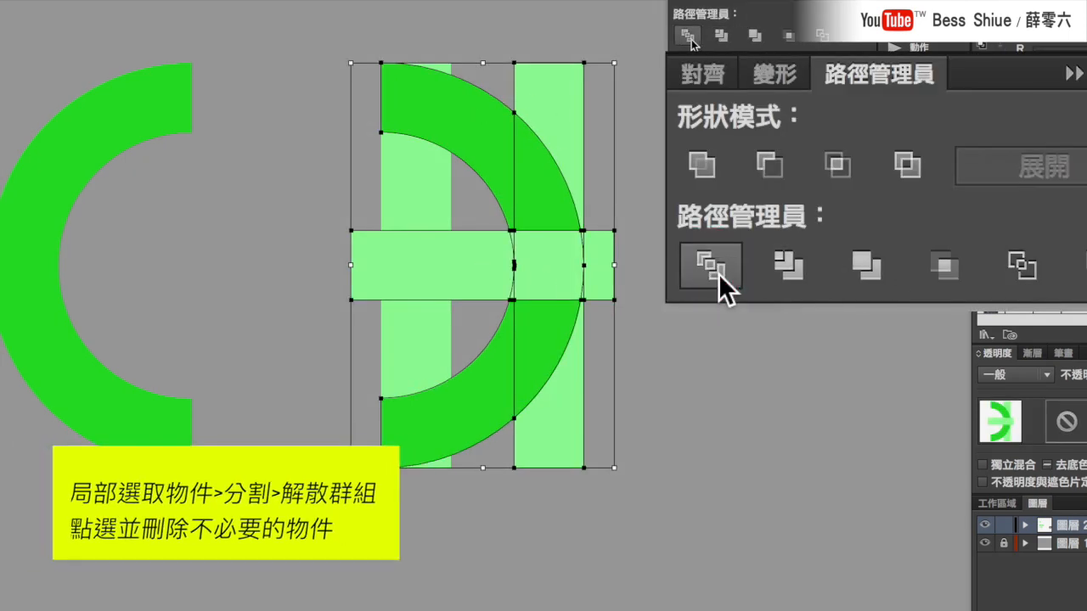
right_click(524, 207)
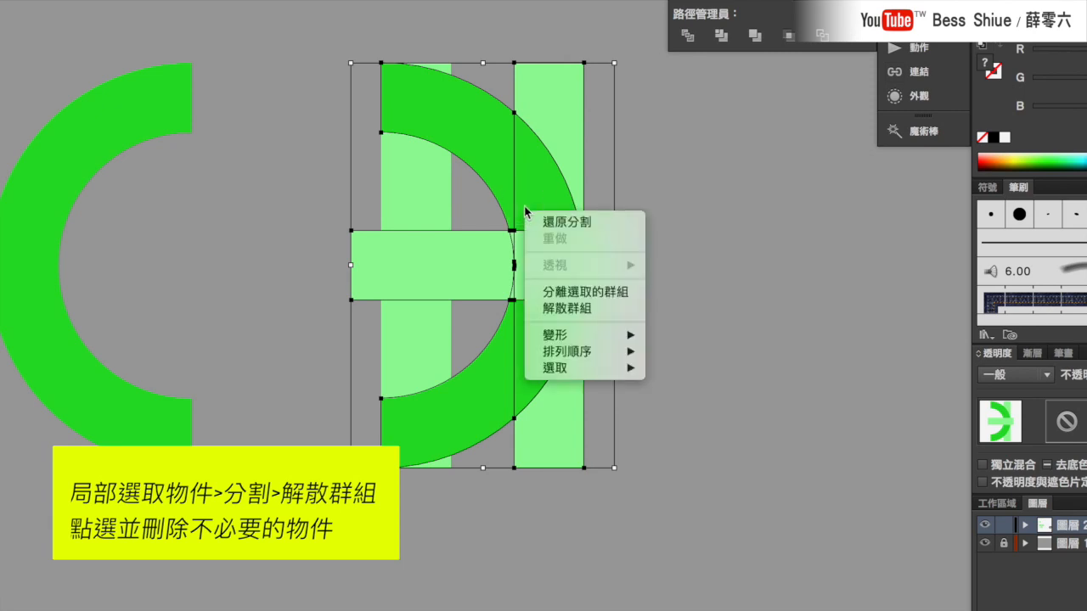
left_click(562, 308)
- Delete the horizontal bar's protruding right end, the right bar's upper piece and the lower-left arc segment
left_click(665, 350)
left_click(600, 279)
key("Delete")
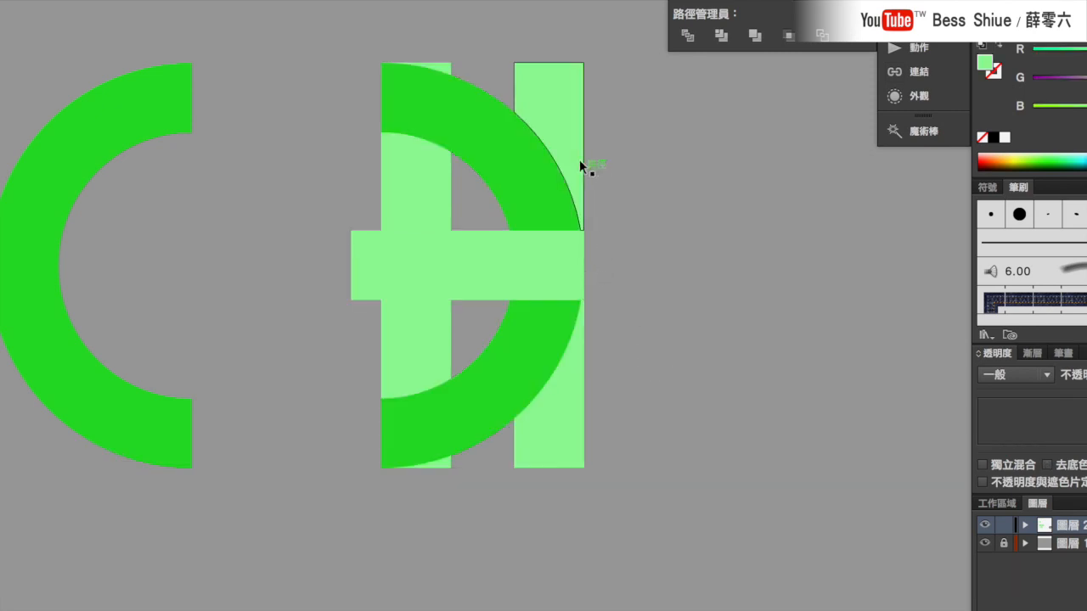
left_click(572, 148)
key("Delete")
left_click(493, 377)
key("Delete")
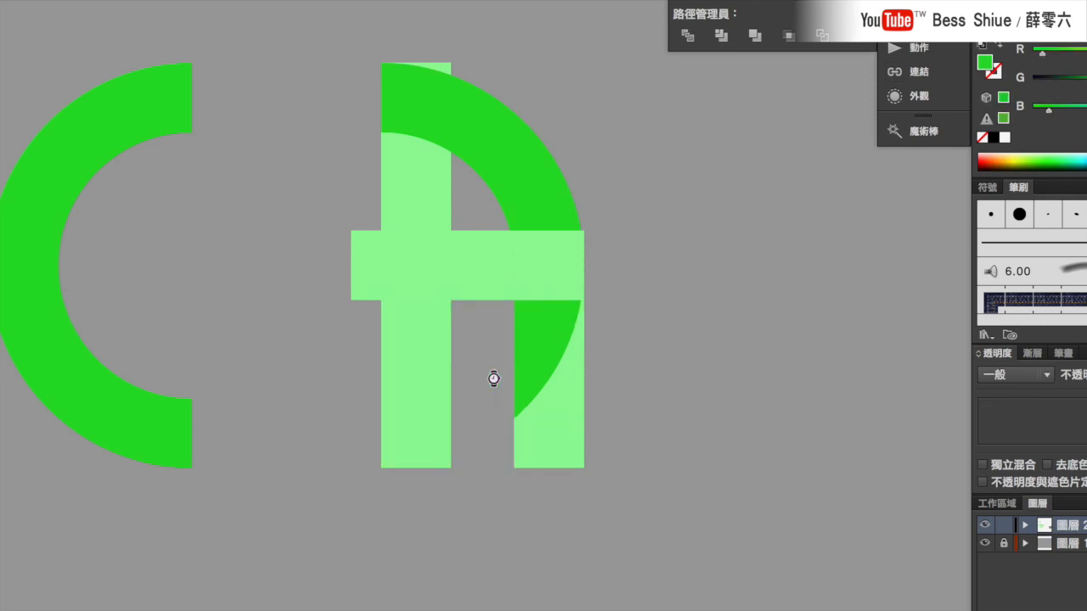
- Unite the two pieces forming the lower-right leg of the R into a single shape
left_click(509, 321)
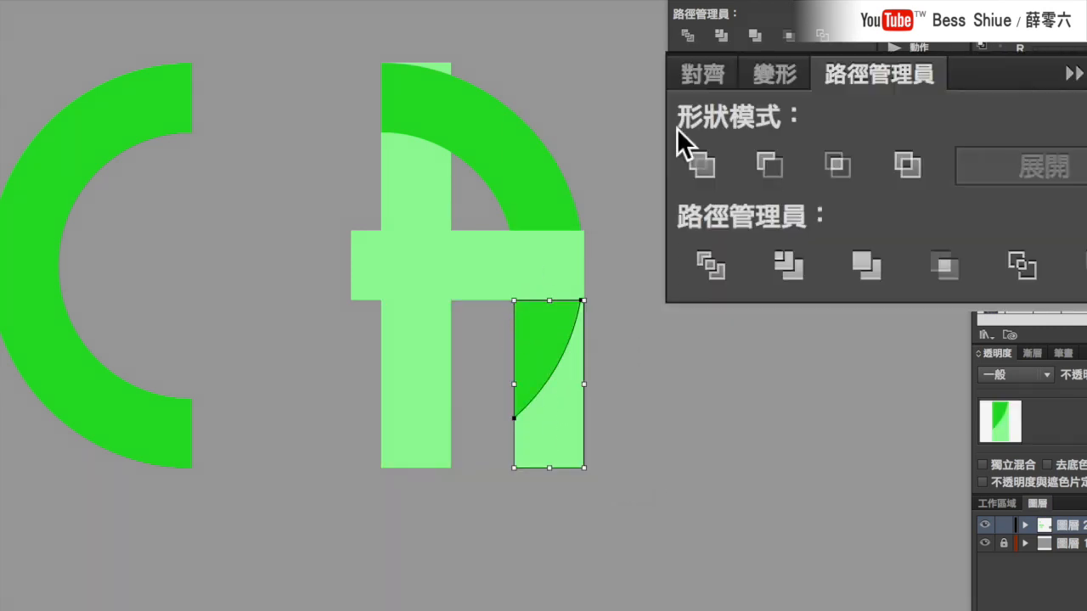
left_click(708, 155)
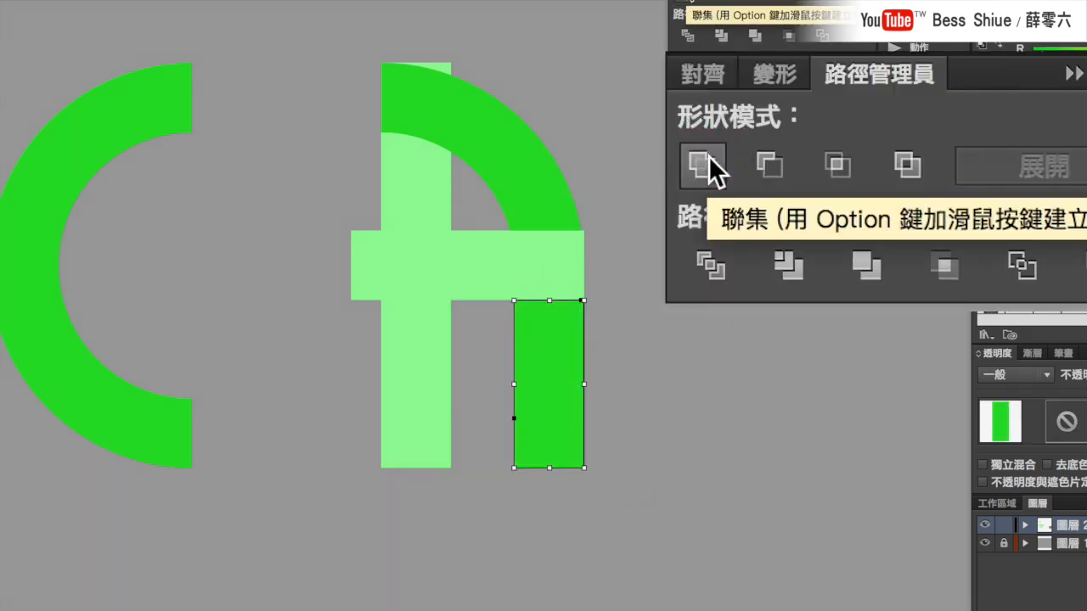
- Shear the R's lower-right leg by -10° along the horizontal axis and align its bottom corner with the crossbar's right end
right_click(545, 372)
mouse_move(597, 586)
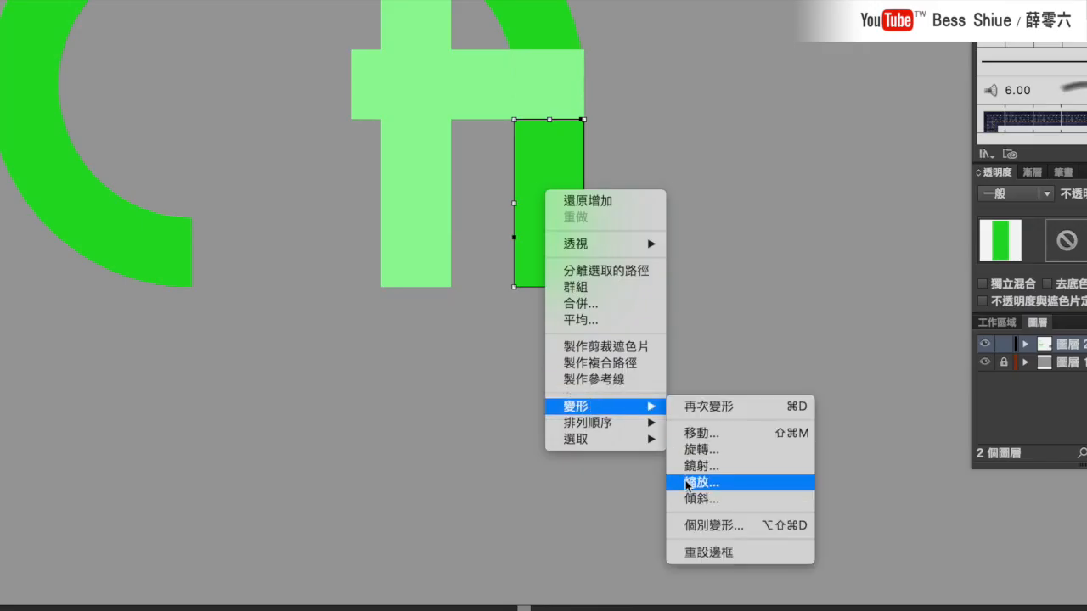
left_click(685, 499)
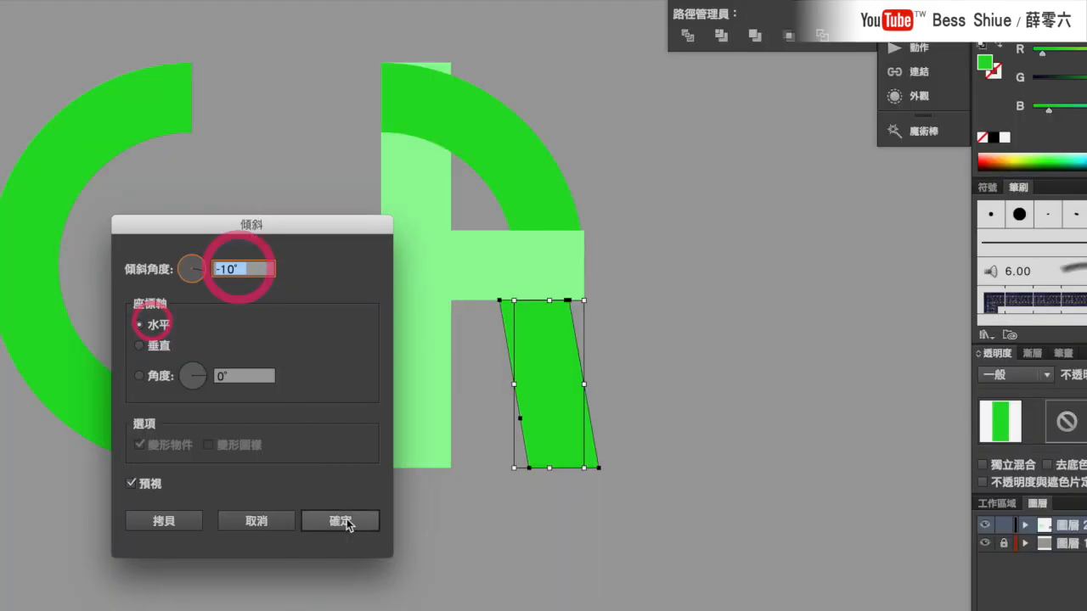
left_click(344, 521)
left_click_drag(561, 411, 545, 412)
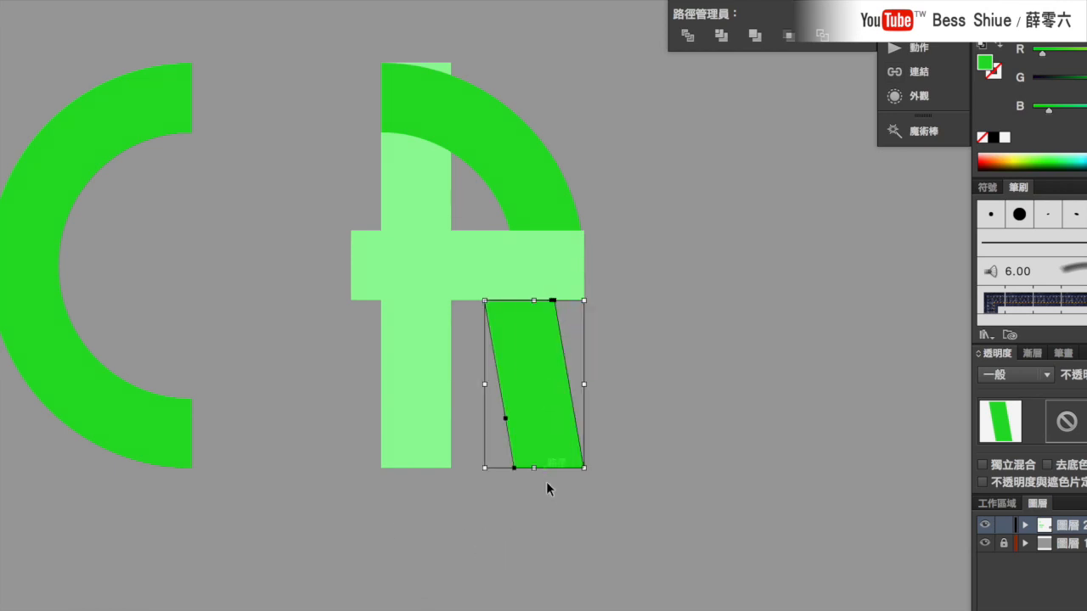
left_click(629, 448)
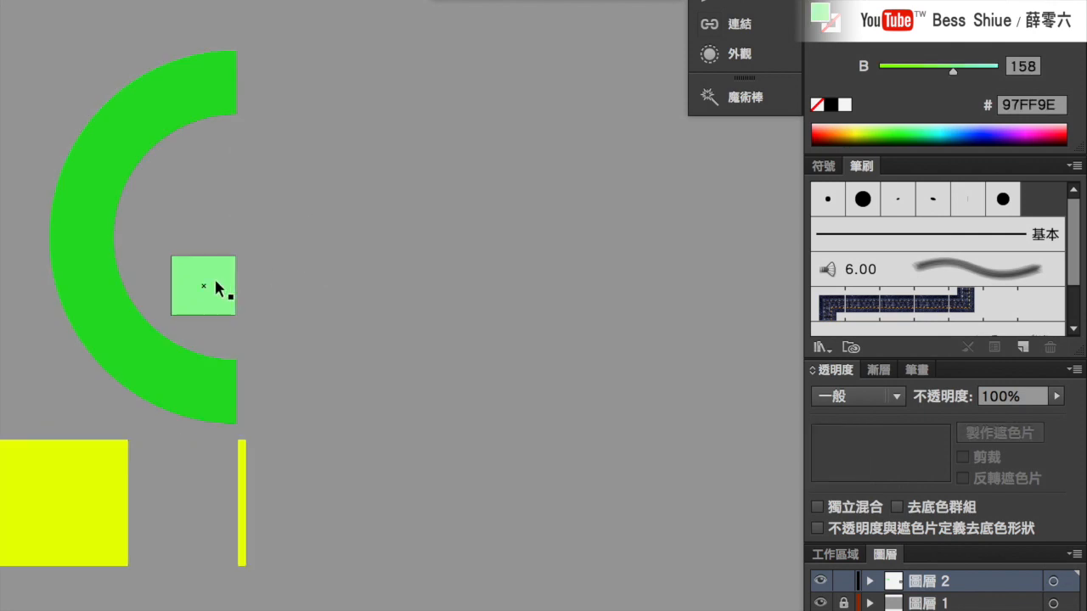
- Move the small light green square to the half ring's middle, stretch it to the ring's outer edge and send it to the back
left_click_drag(218, 286, 53, 234)
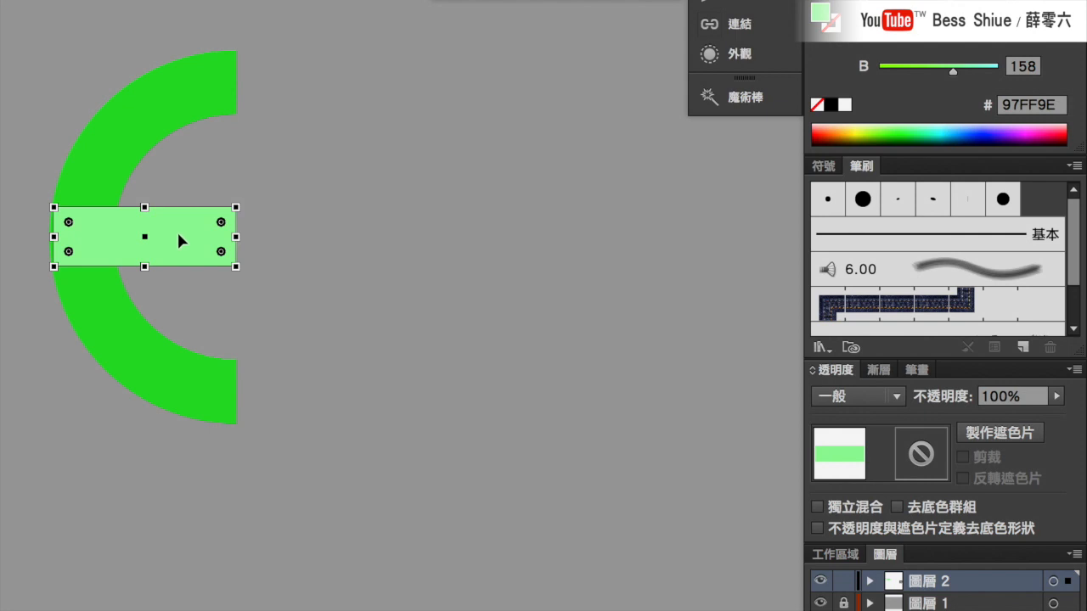
right_click(174, 231)
mouse_move(240, 528)
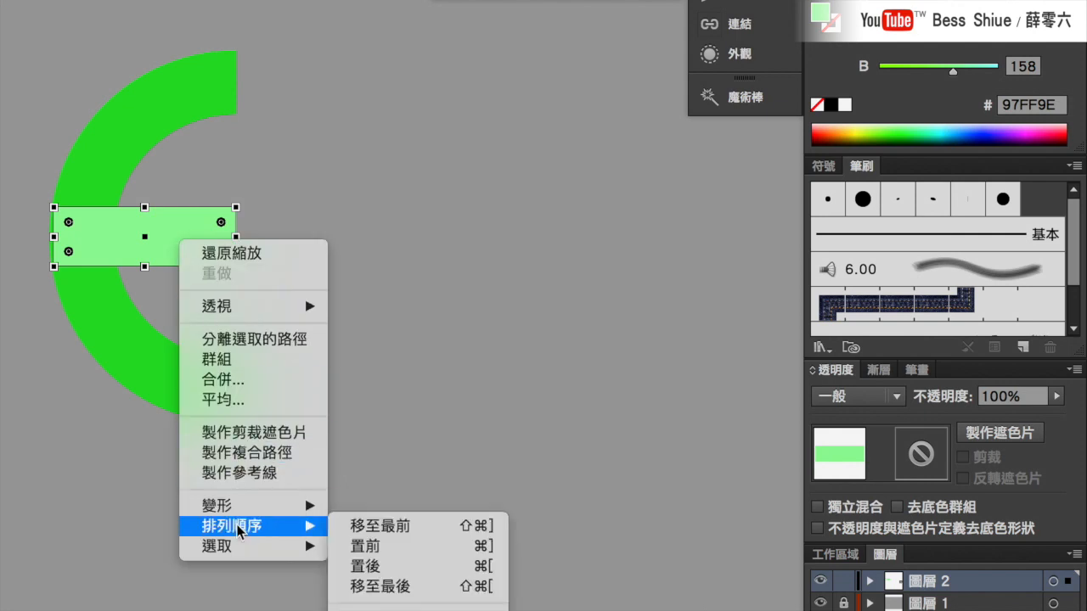
left_click(379, 586)
- Duplicate the finished letter E horizontally to its right
key("super+a")
left_click_drag(151, 238, 402, 238)
left_click_drag(431, 274, 430, 275)
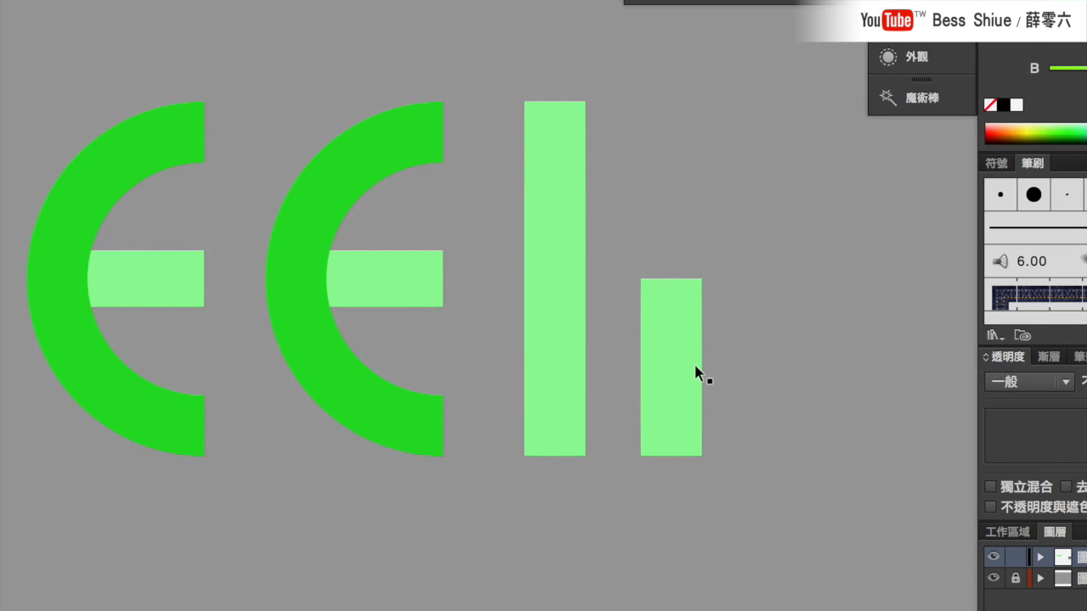
- Stretch the short vertical bar to full letter height and place a copy of the tall bar to the right of both bars
left_click(677, 293)
left_click_drag(670, 279, 673, 101)
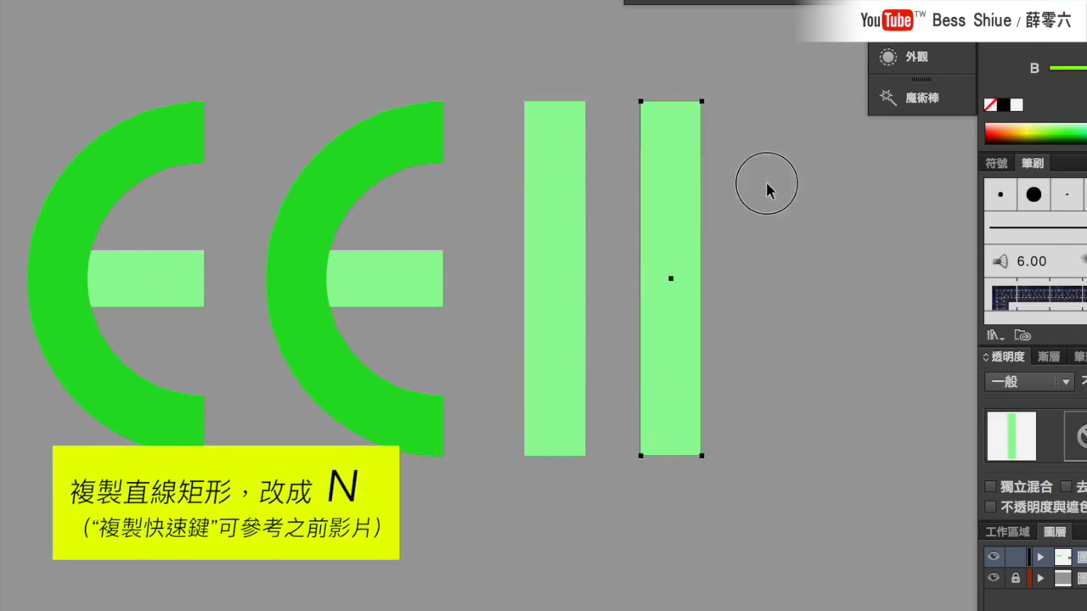
left_click(788, 236)
scroll(788, 236, "right", 1)
left_click(563, 272)
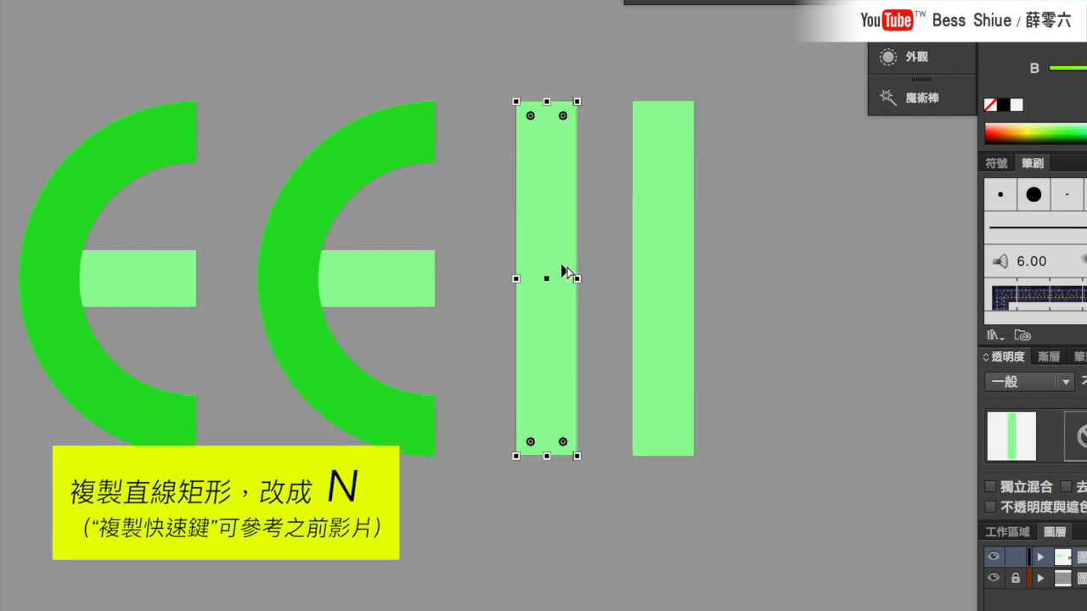
left_click_drag(562, 274, 789, 277)
- Shear the copied third bar by -10° along the horizontal axis
right_click(788, 274)
mouse_move(843, 539)
mouse_move(729, 355)
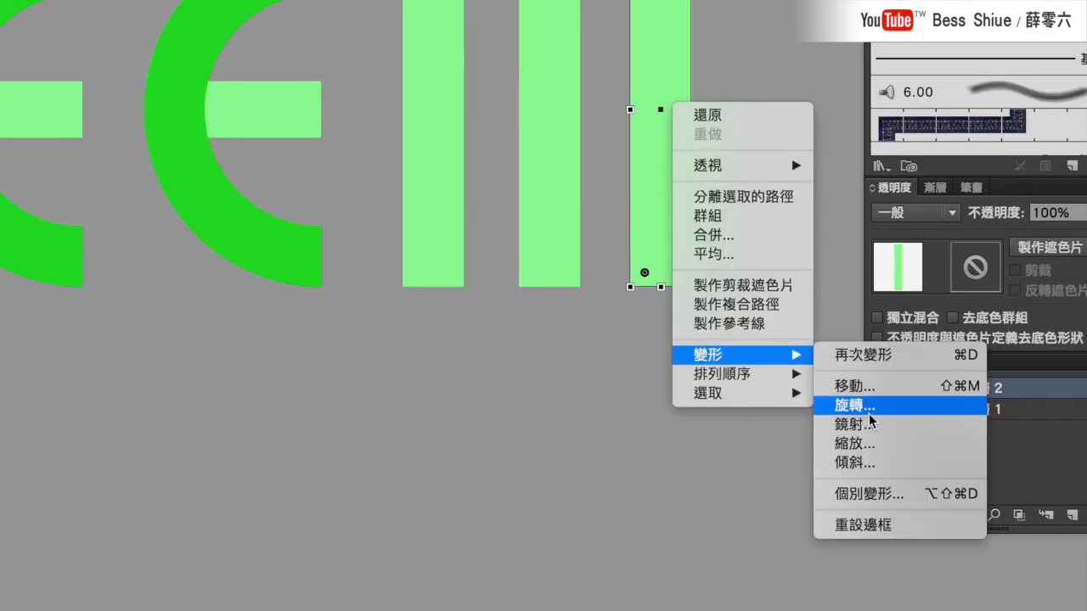
left_click(849, 463)
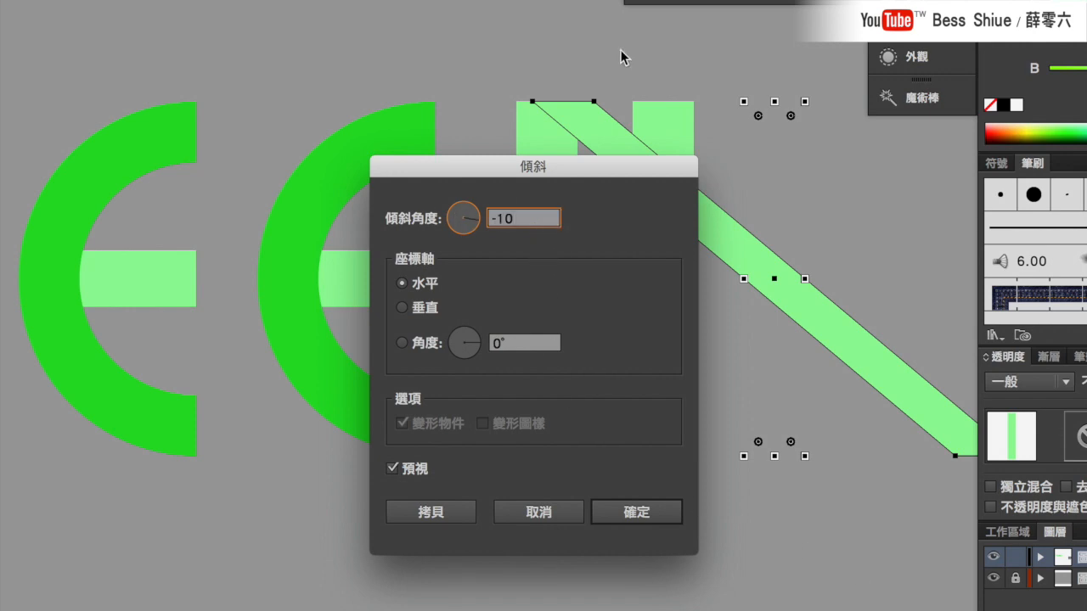
left_click_drag(572, 165, 283, 195)
left_click(136, 501)
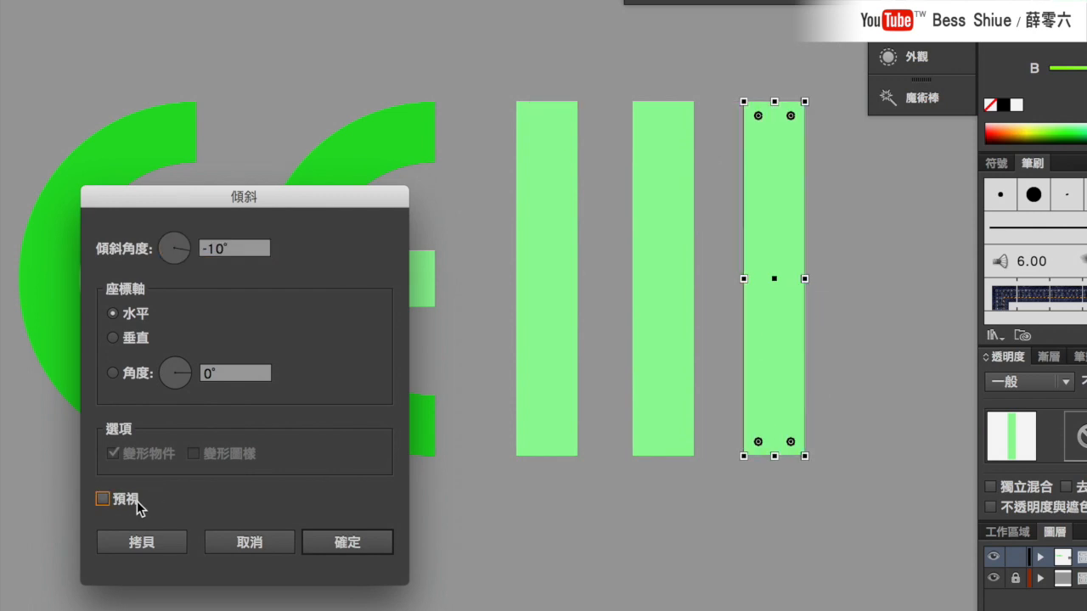
left_click(136, 501)
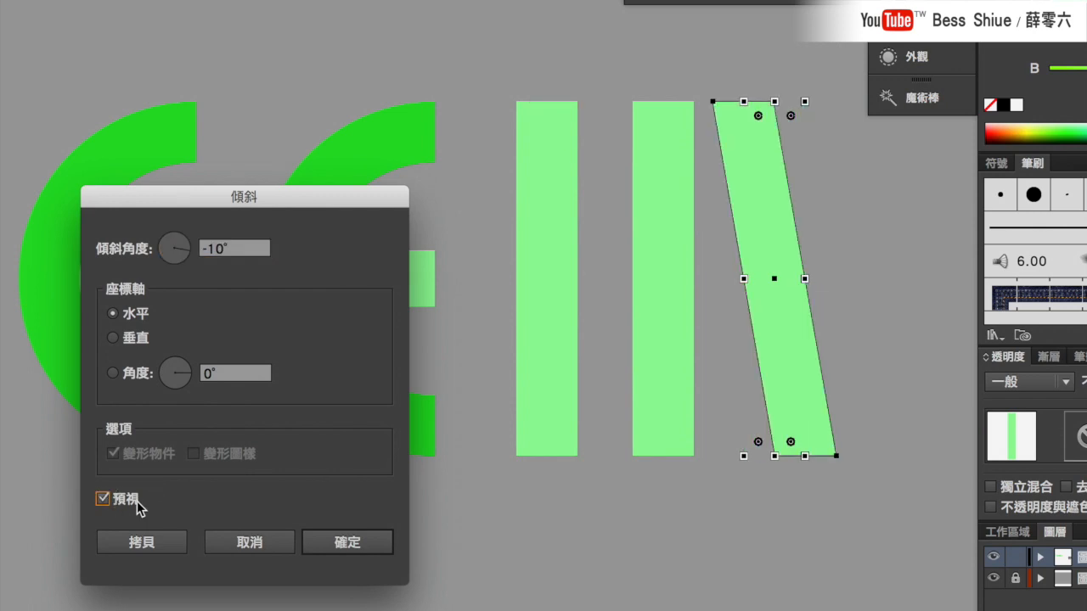
left_click(332, 542)
- Move the slanted bar between the two vertical bars to form the letter N
left_click(679, 552)
left_click_drag(796, 419, 626, 418)
left_click(687, 571)
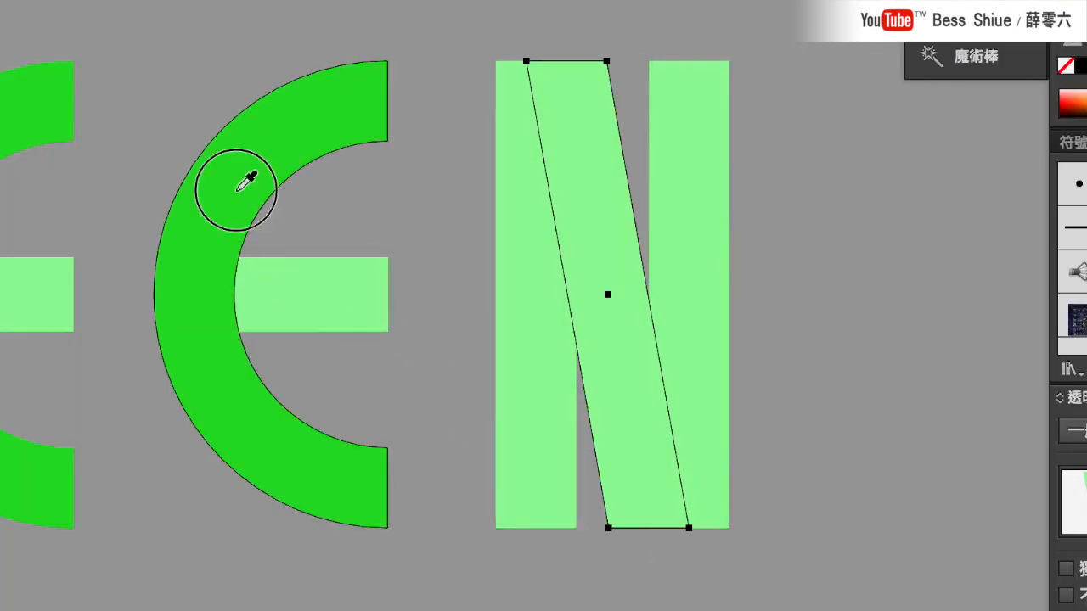
- Recolor the N's diagonal and left vertical bar with the dark green sampled from the neighbouring shapes
left_click(242, 180)
left_click(548, 505)
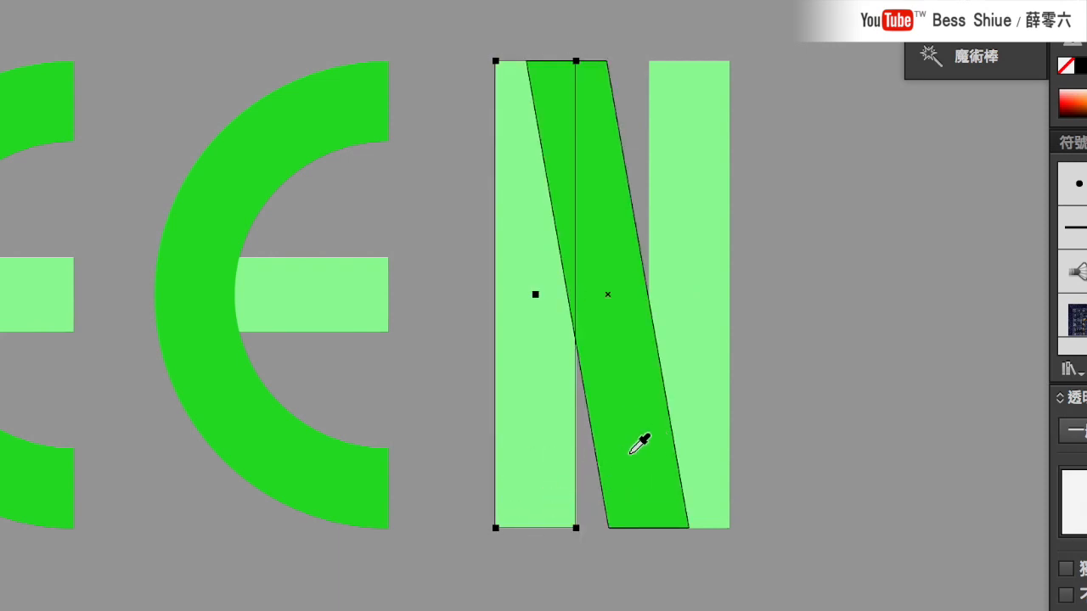
left_click(631, 452)
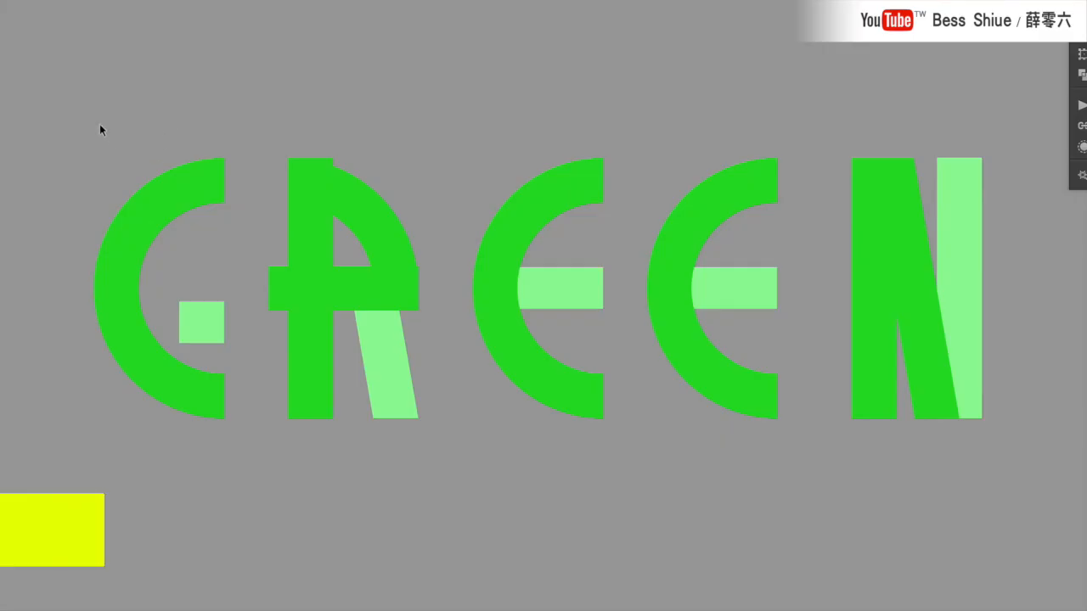
- Group the pieces of the letter G, and group the pieces of the letter R separately
left_click(178, 317)
right_click(205, 336)
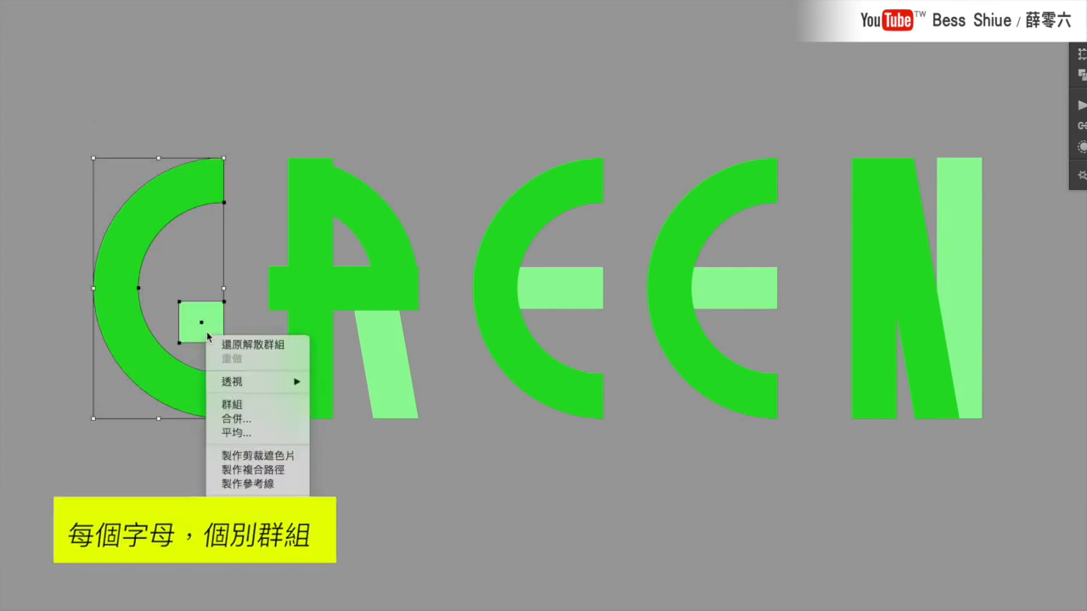
left_click(231, 405)
left_click(289, 197)
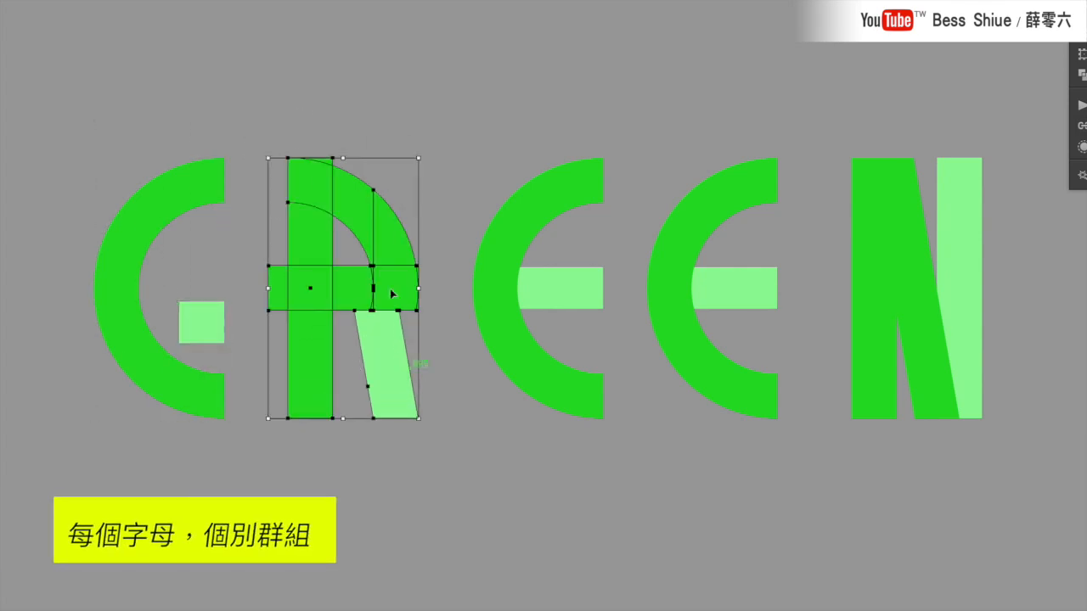
right_click(381, 257)
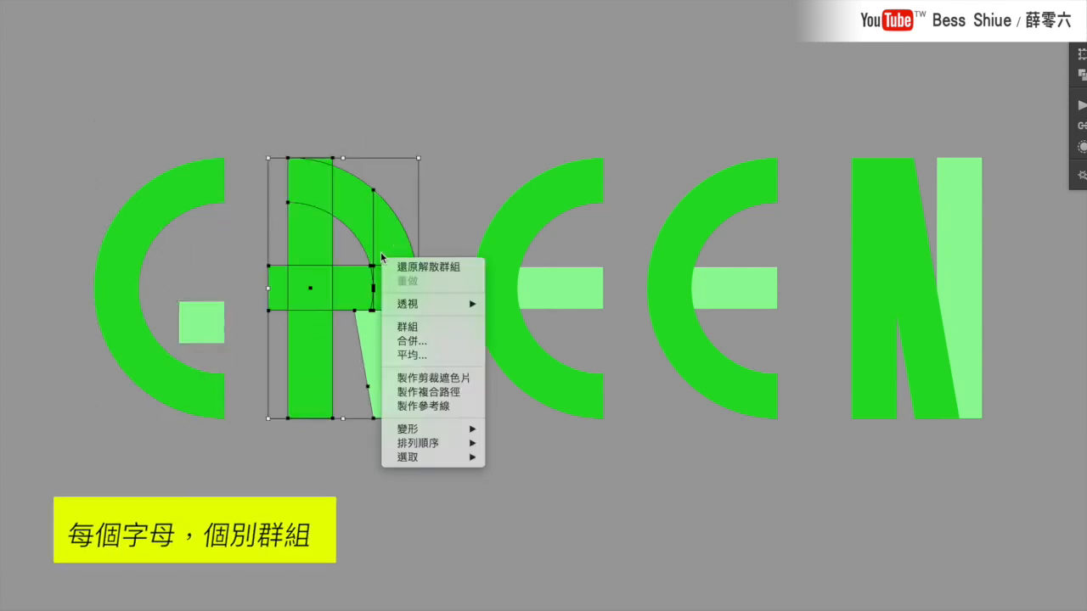
left_click(410, 328)
- Group the pieces of each E and of the N into three separate letter groups
left_click(577, 294)
right_click(578, 295)
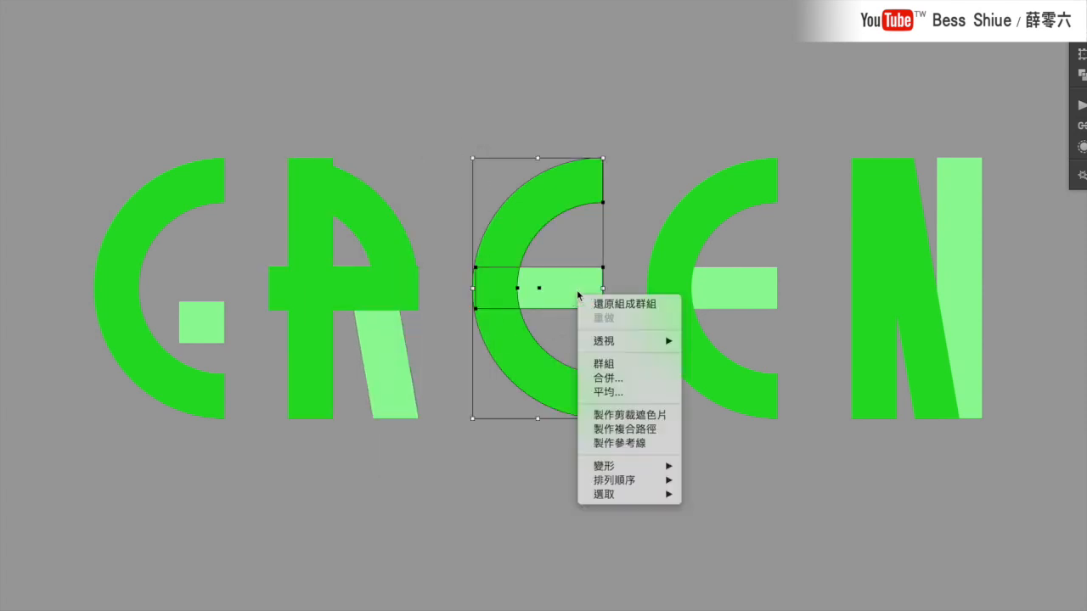
left_click(604, 365)
left_click(738, 281)
right_click(735, 280)
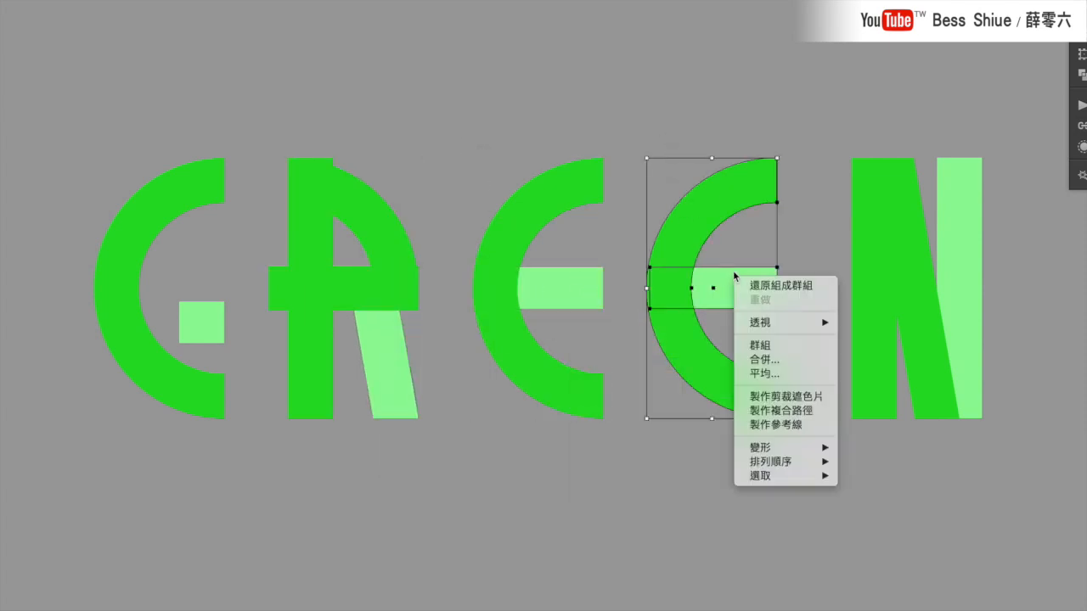
left_click(760, 346)
left_click(934, 259)
right_click(910, 259)
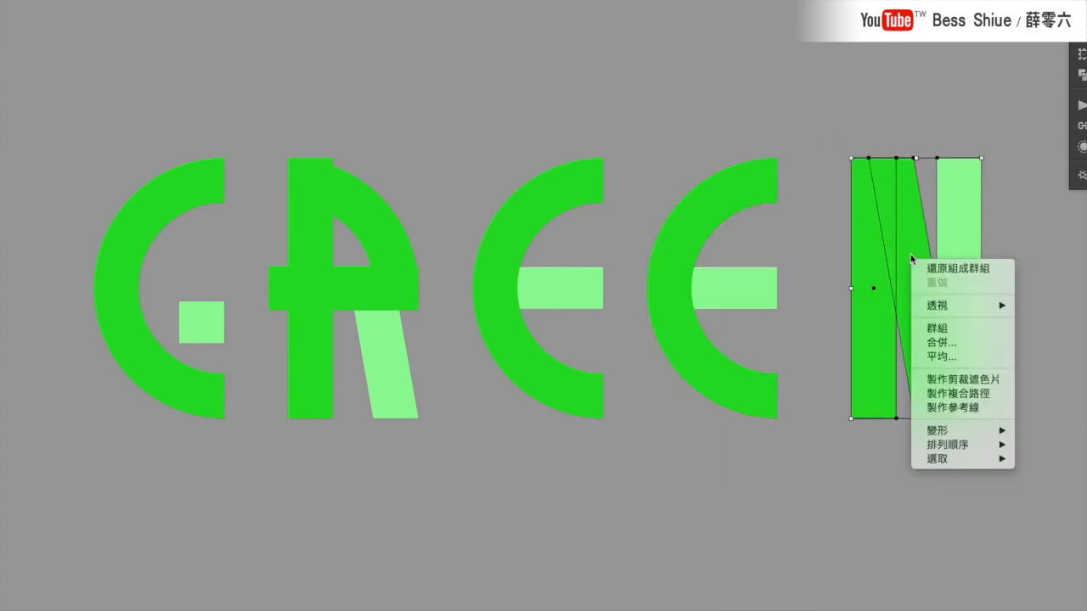
left_click(936, 329)
- Select all five letters of GREEN and distribute them horizontally by their centers
left_click(977, 458)
left_click_drag(1068, 485, 57, 113)
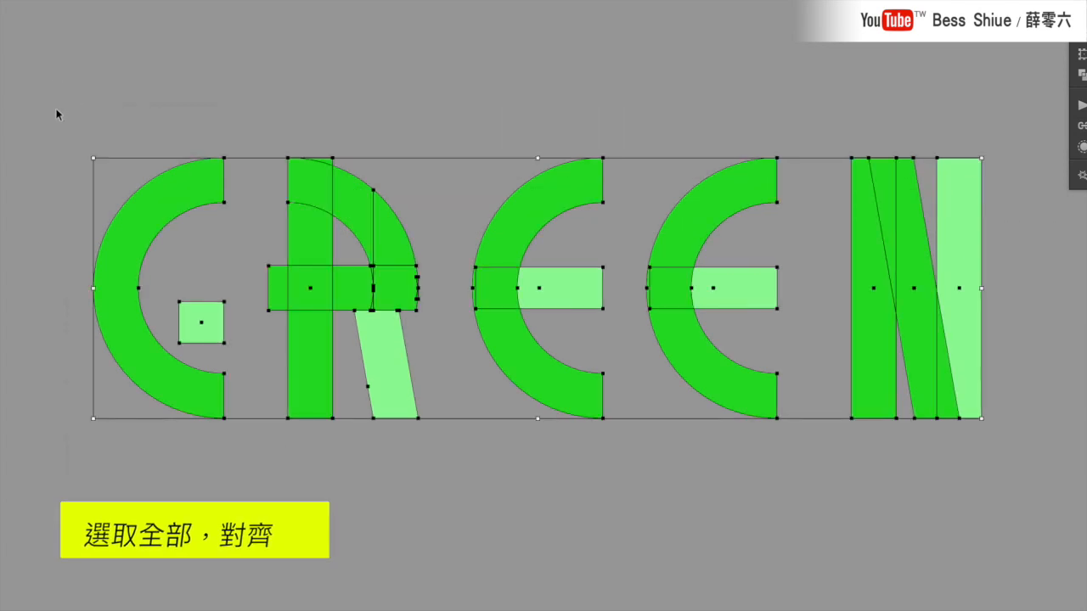
left_click(614, 56)
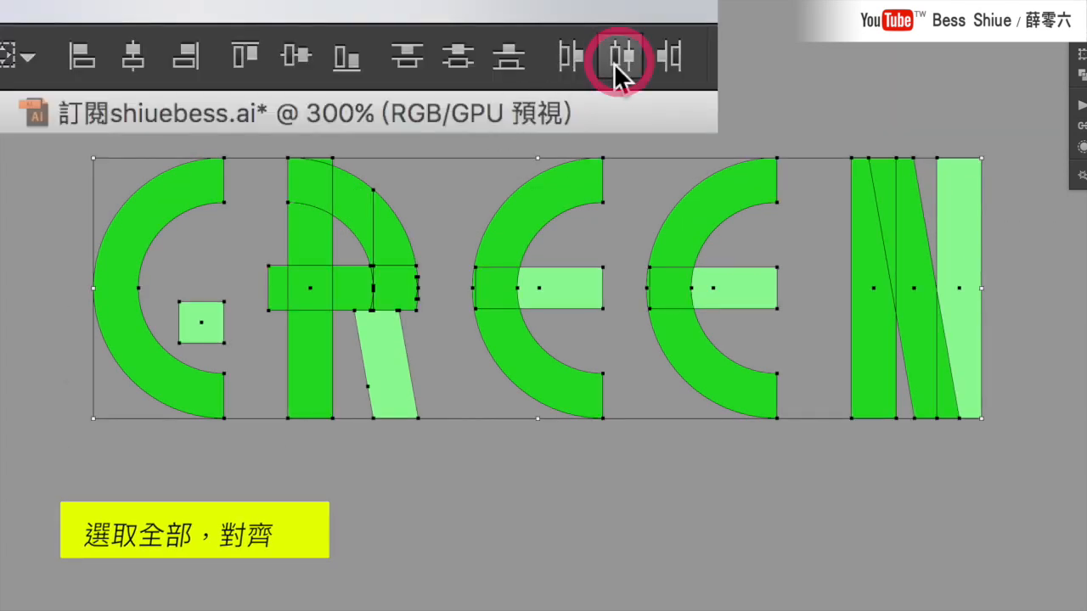